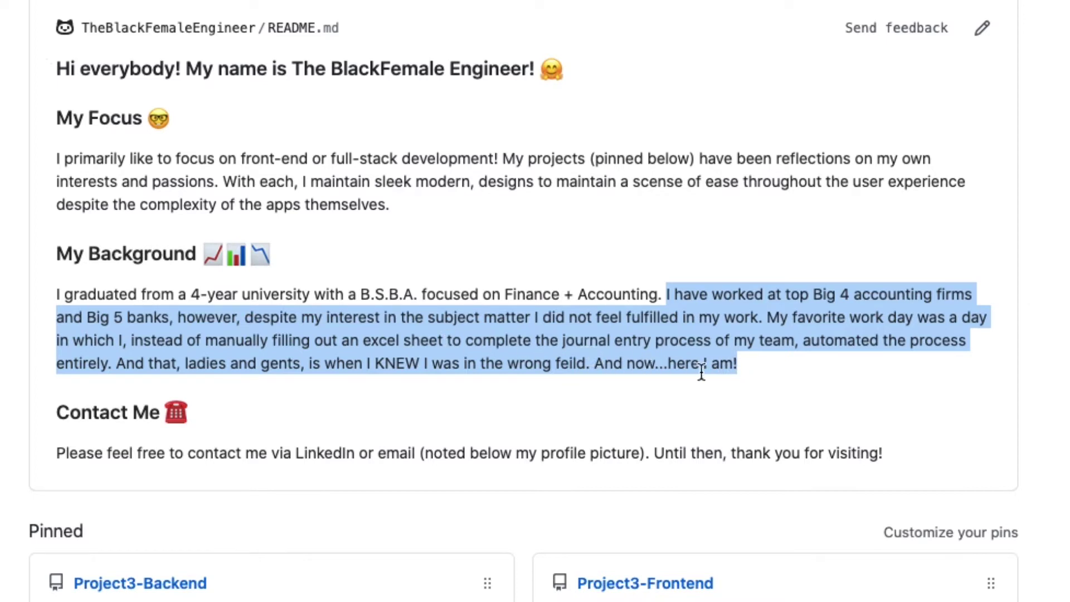
- Read through the My Background and Contact Me sections of the profile README
click(742, 363)
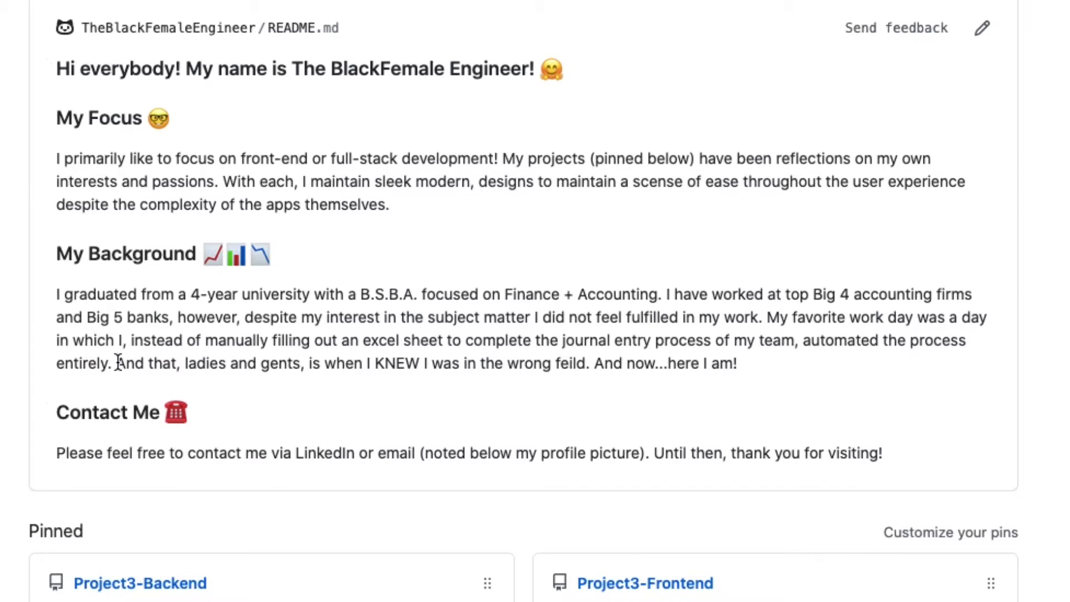
drag(119, 363, 744, 366)
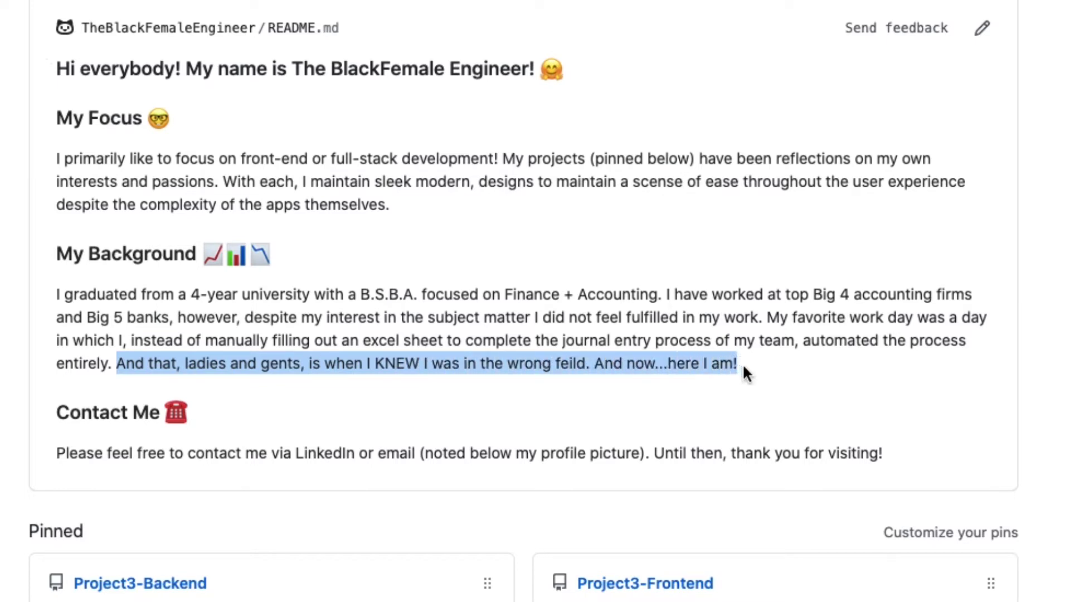
click(763, 366)
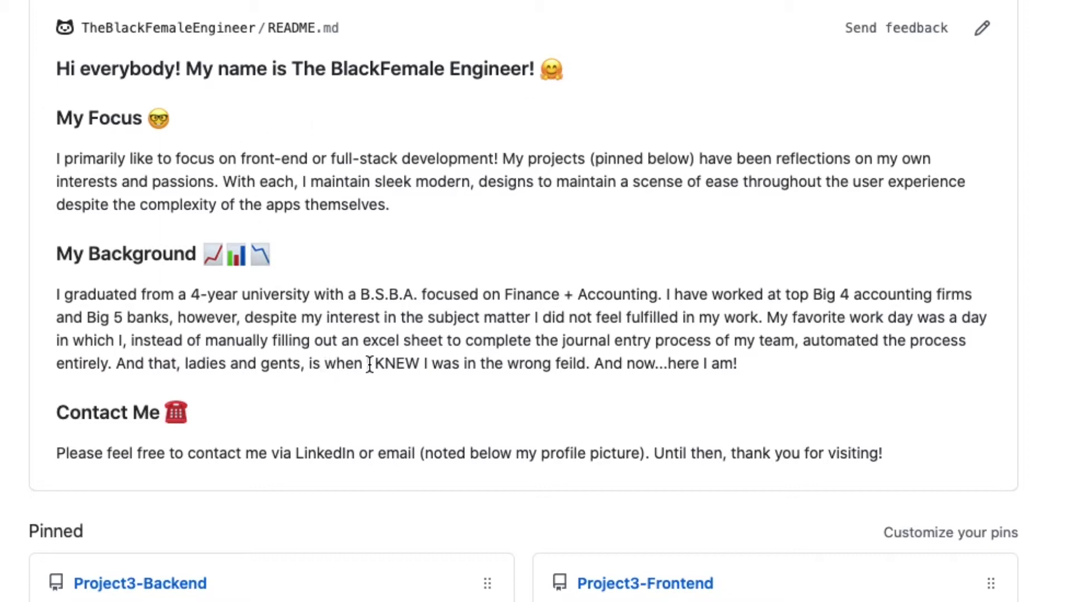
drag(374, 364, 422, 364)
scroll(475, 510, down, 2)
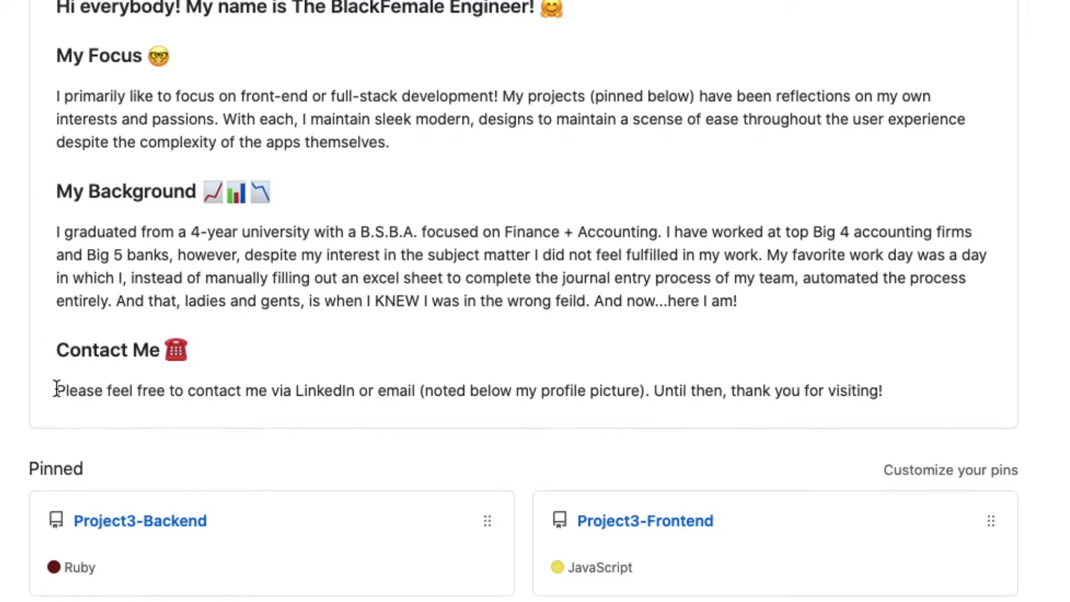
drag(56, 388, 284, 417)
drag(436, 407, 517, 397)
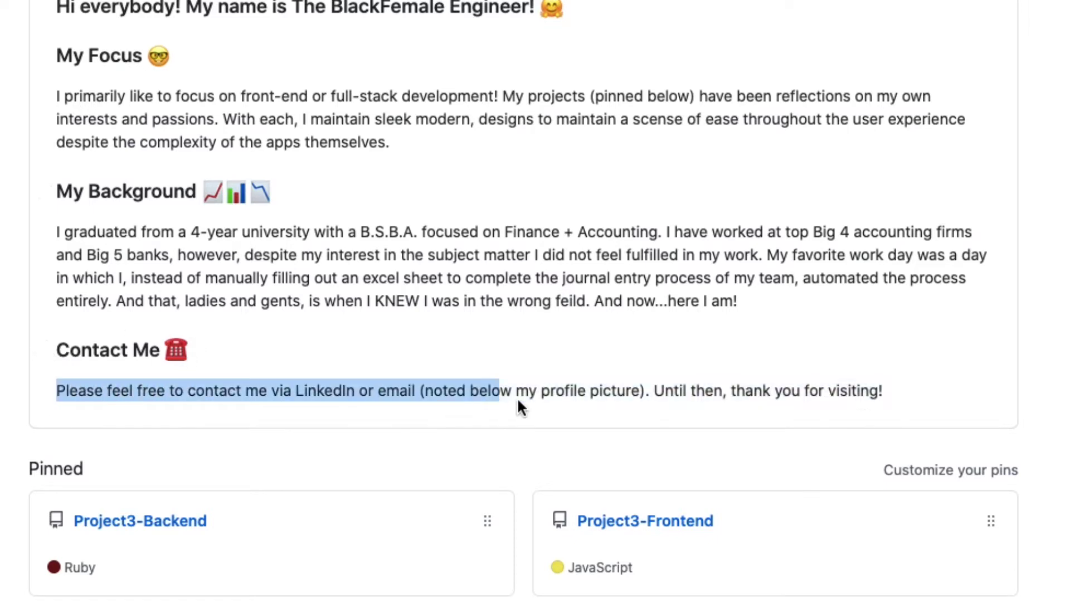
click(517, 397)
scroll(504, 334, up, 4)
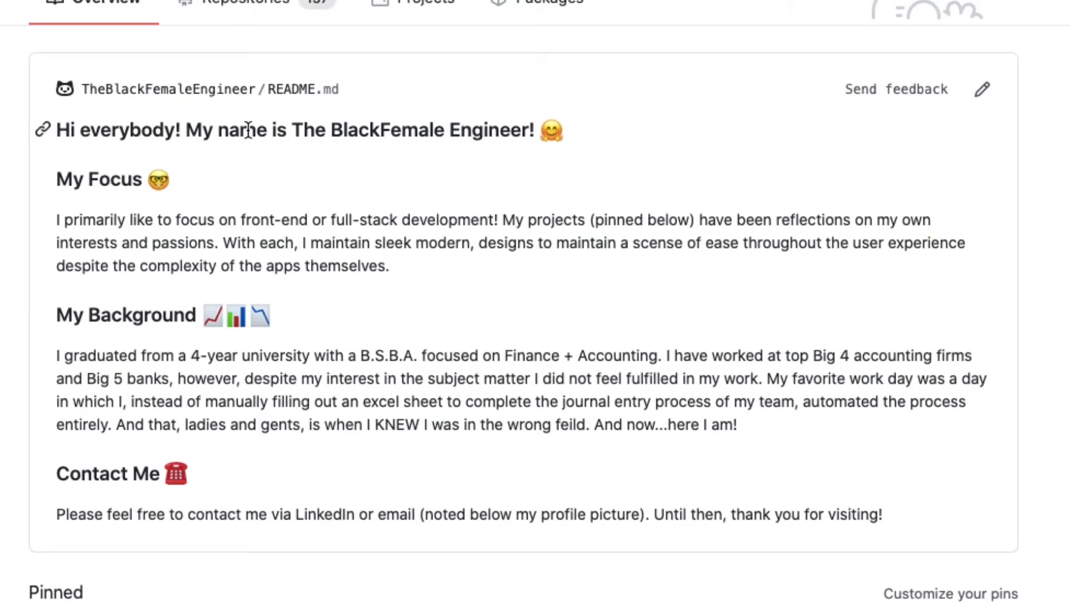
scroll(529, 212, up, 1)
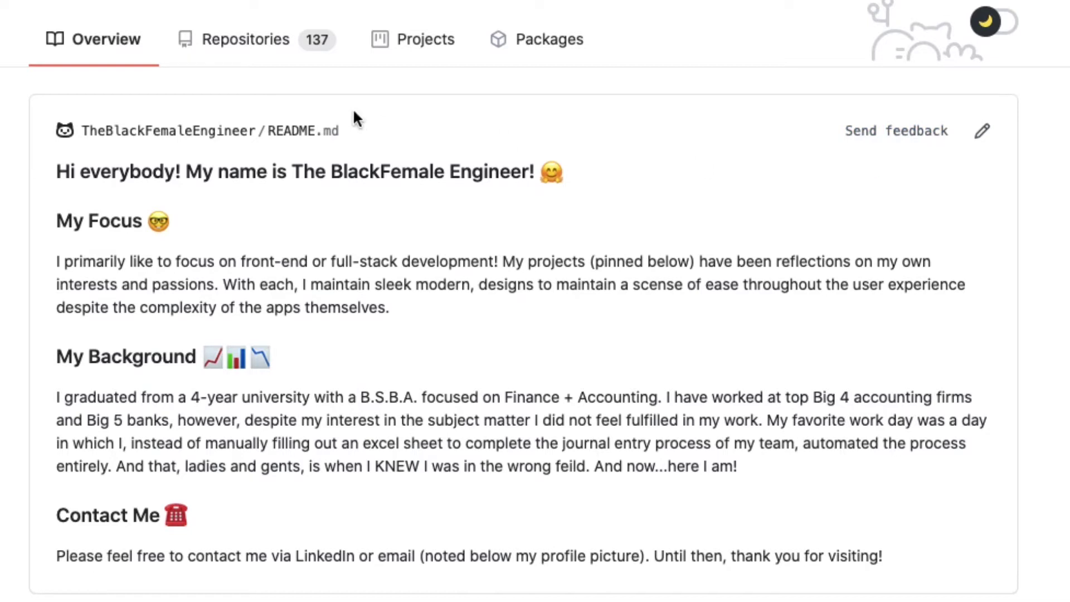
- Start a new repository from the account's repository list and try naming it TheBlackFemaleEngineer, identical to the account name
click(248, 62)
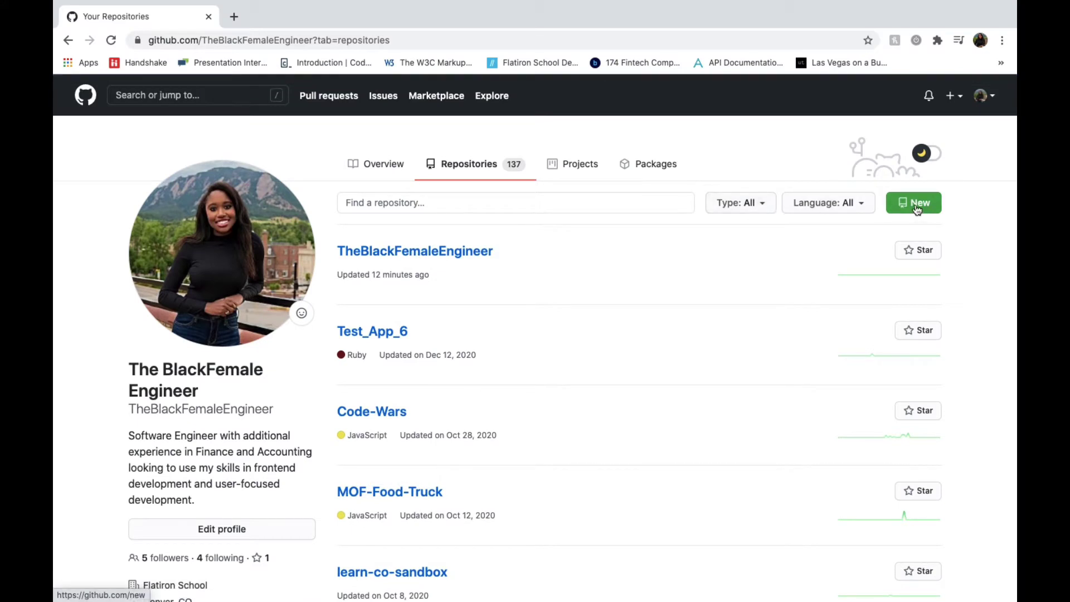
click(917, 205)
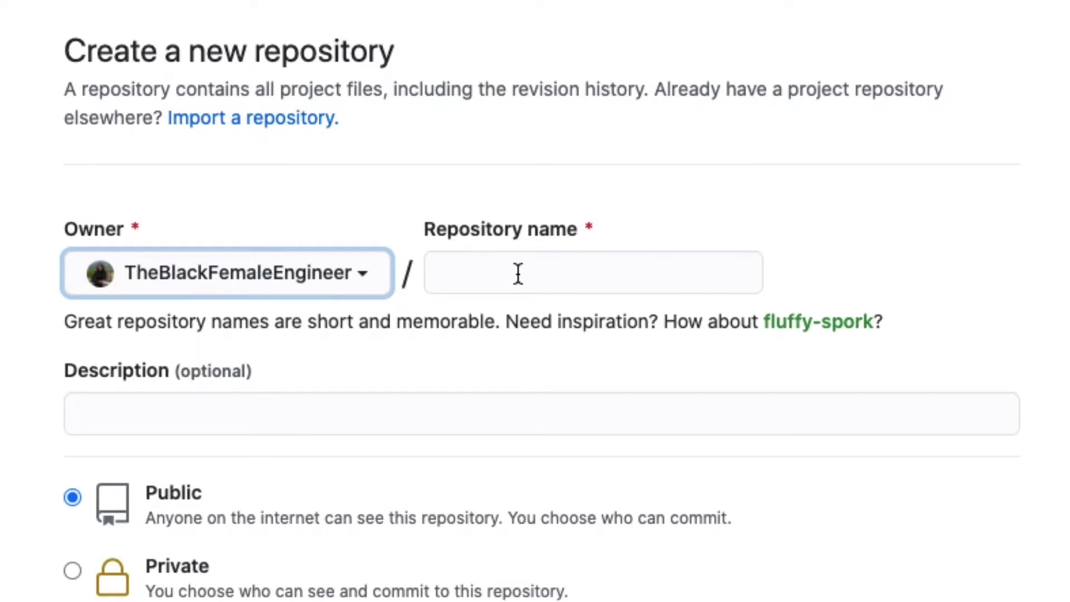
click(522, 264)
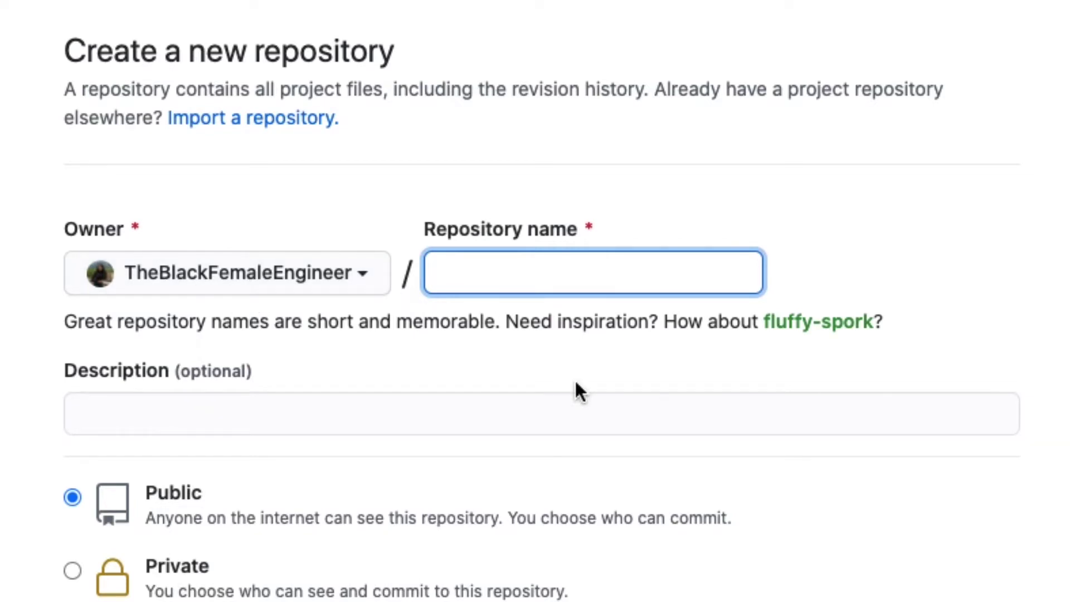
text(TheBlack)
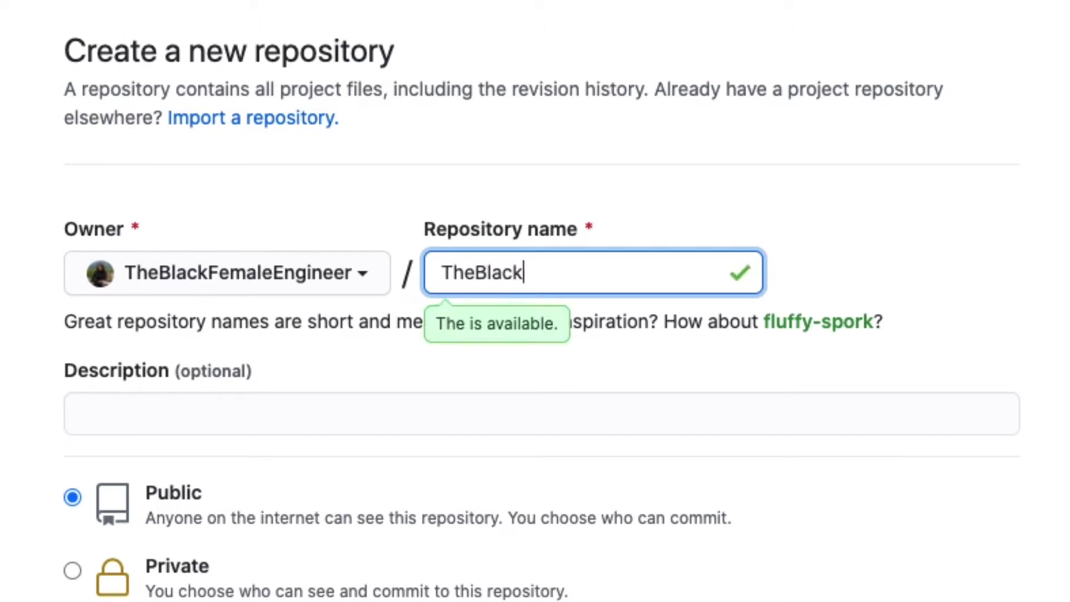
text(Fem)
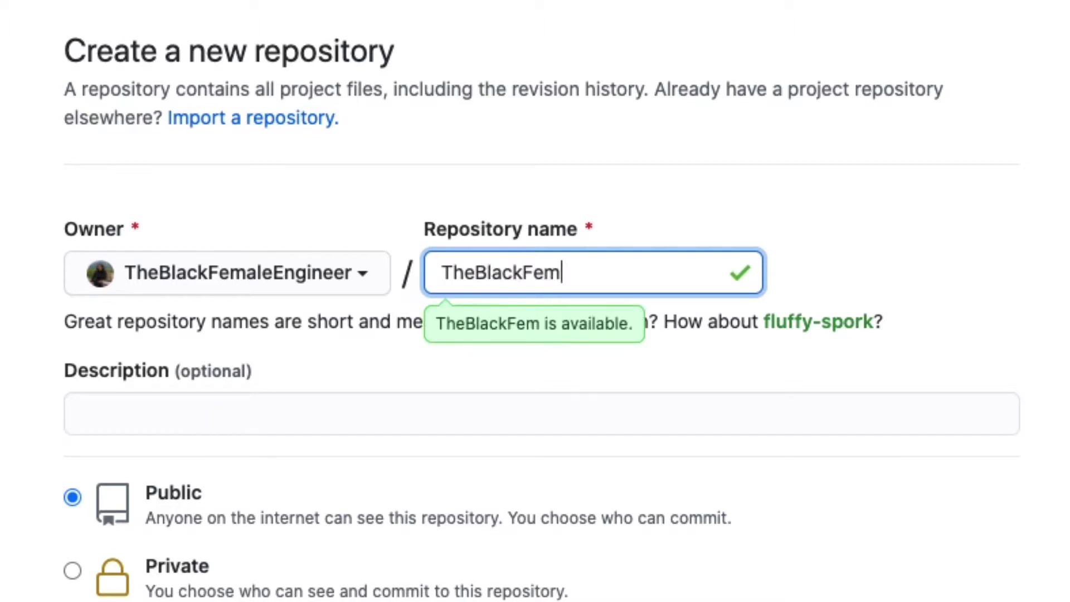
text(aleEng)
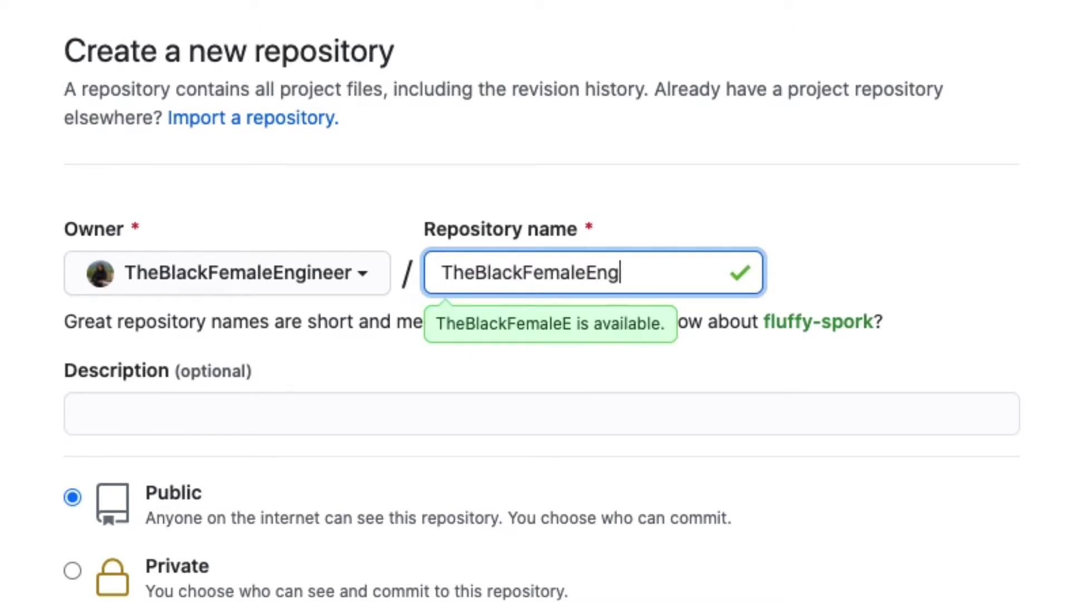
text(ineer)
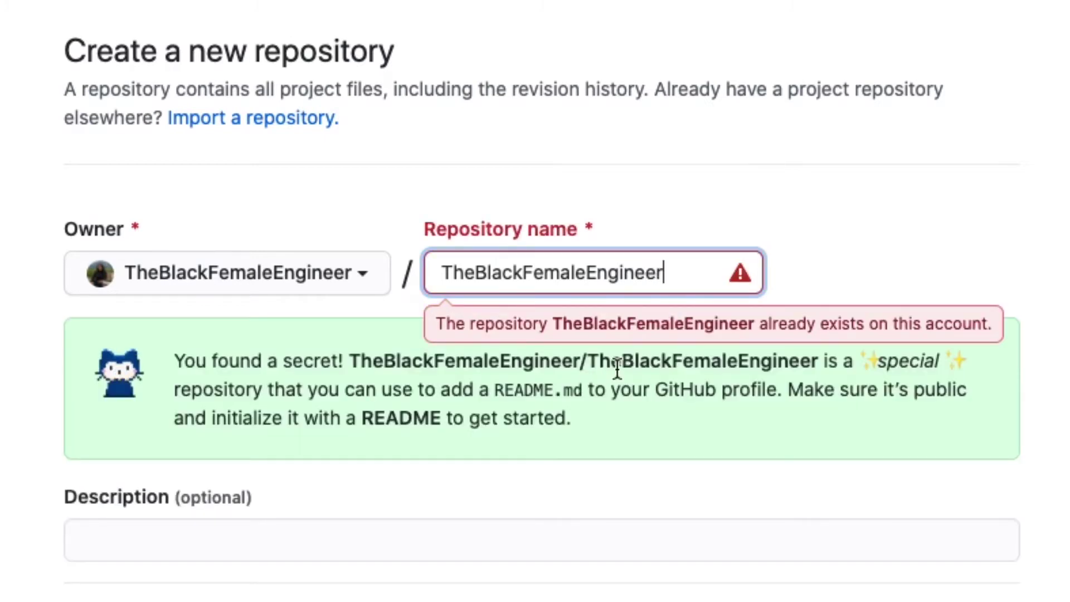
click(898, 267)
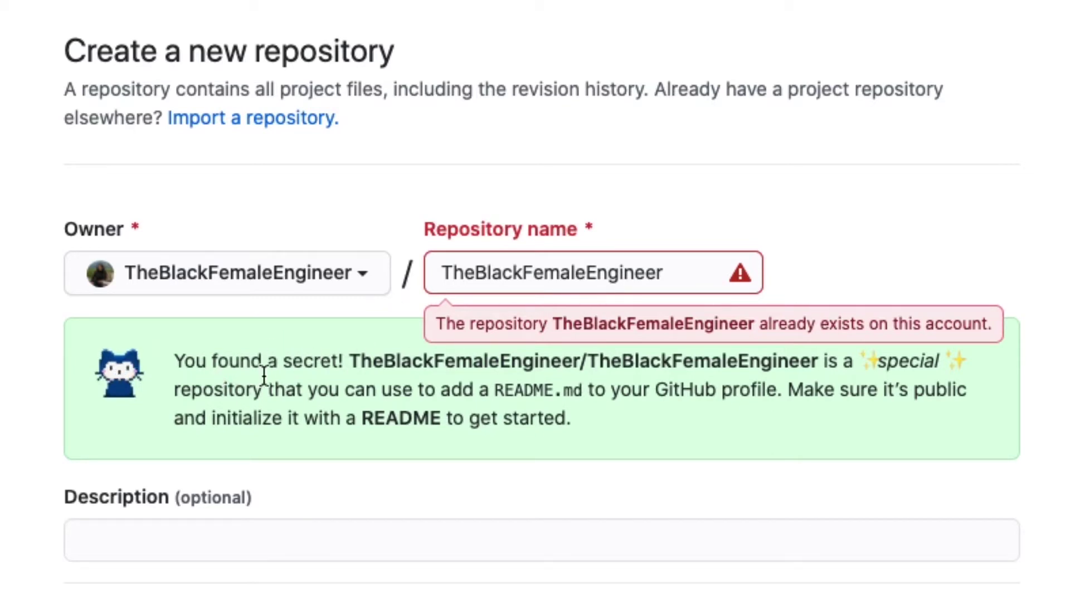
- Read the special-repository note, keep the repository public and choose to initialize it with a README file
drag(175, 359, 586, 435)
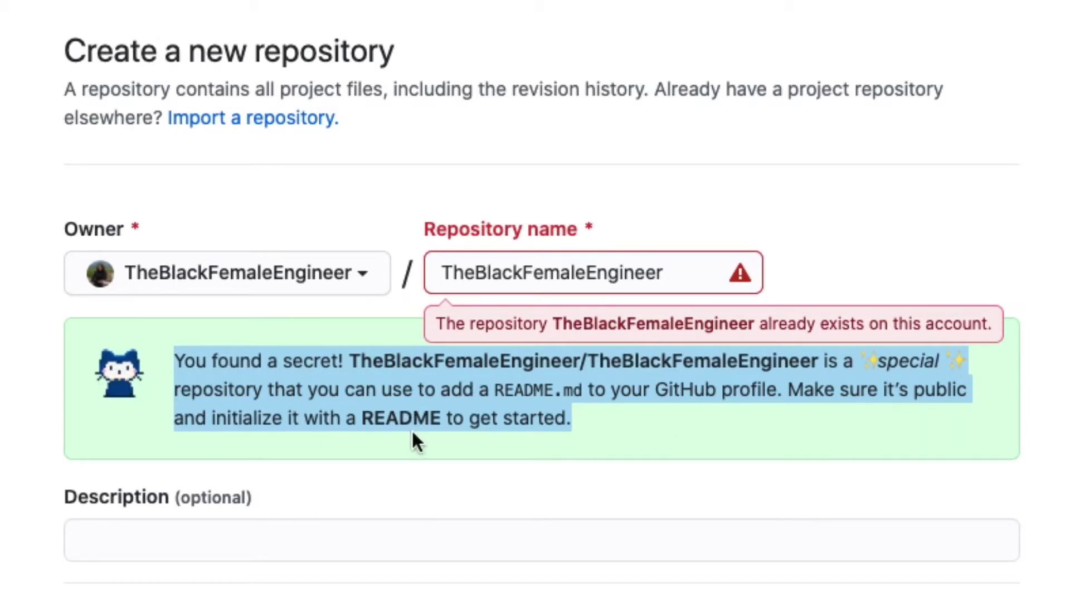
click(543, 475)
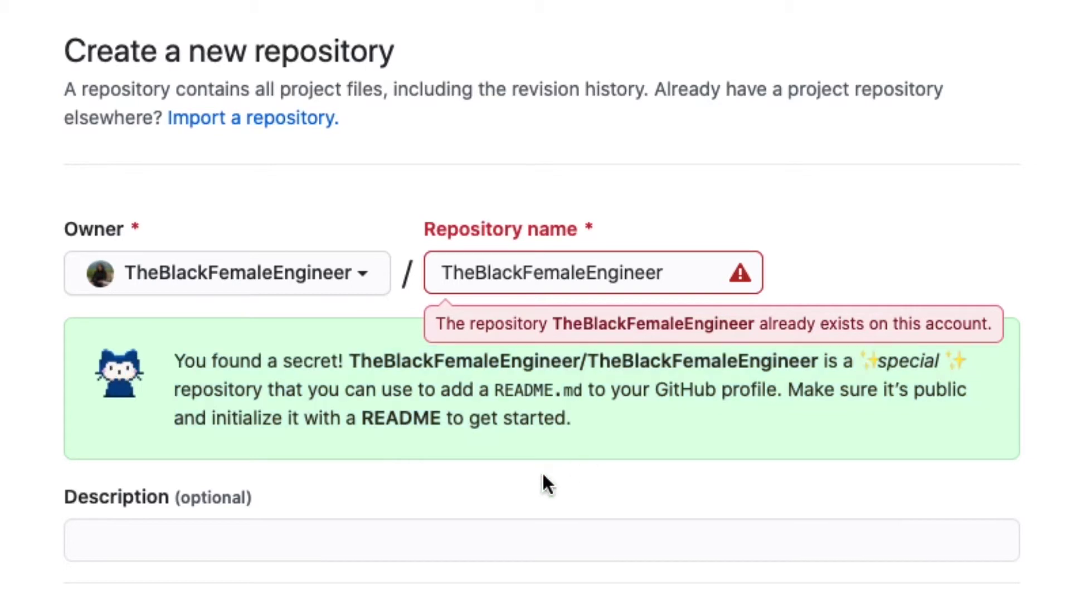
scroll(542, 471, down, 5)
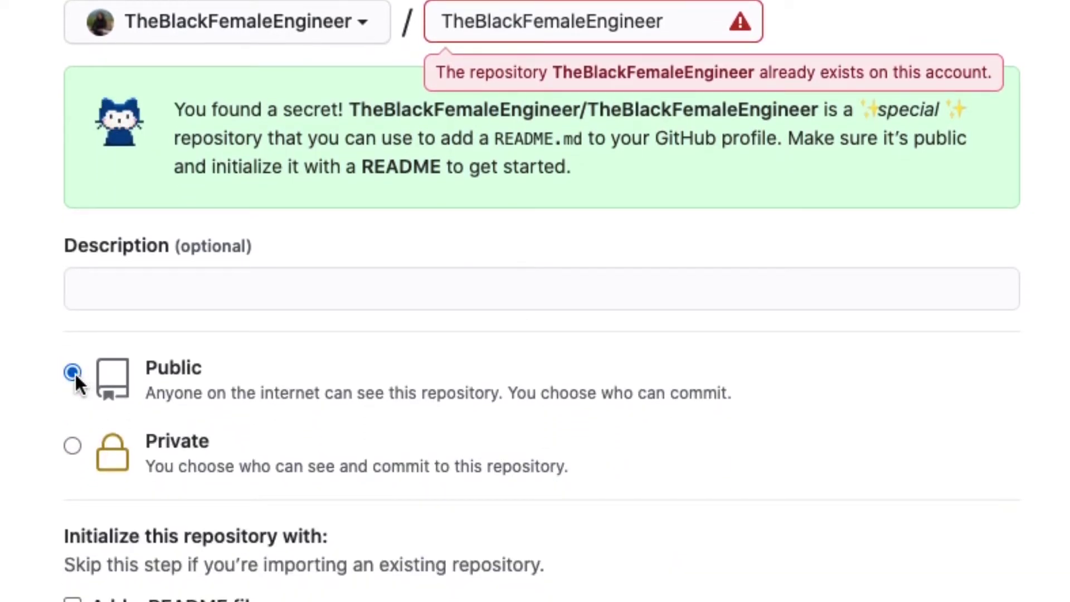
scroll(76, 374, down, 3)
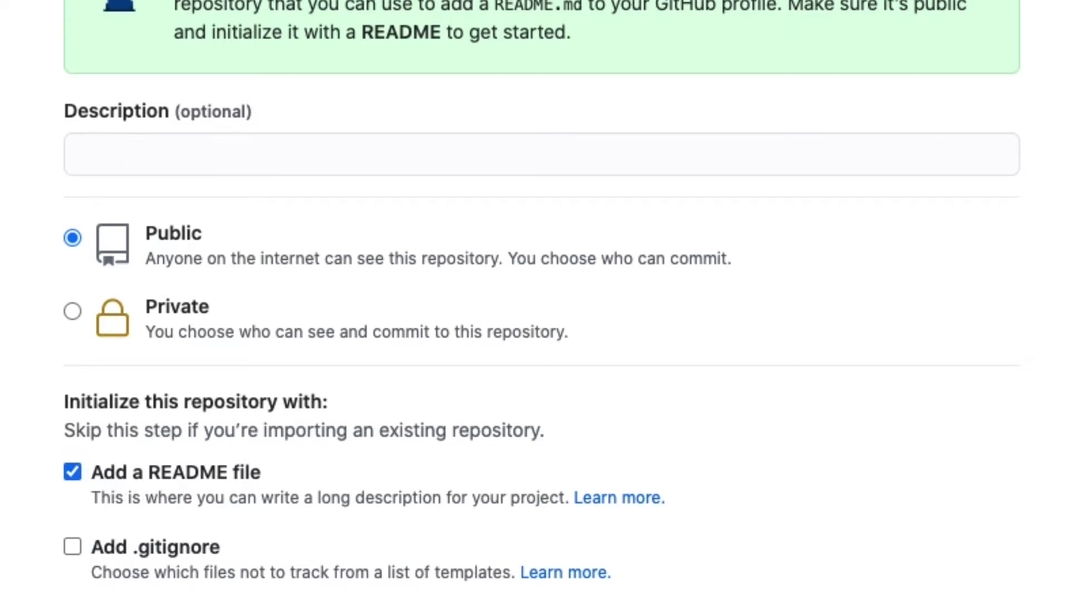
scroll(128, 457, down, 6)
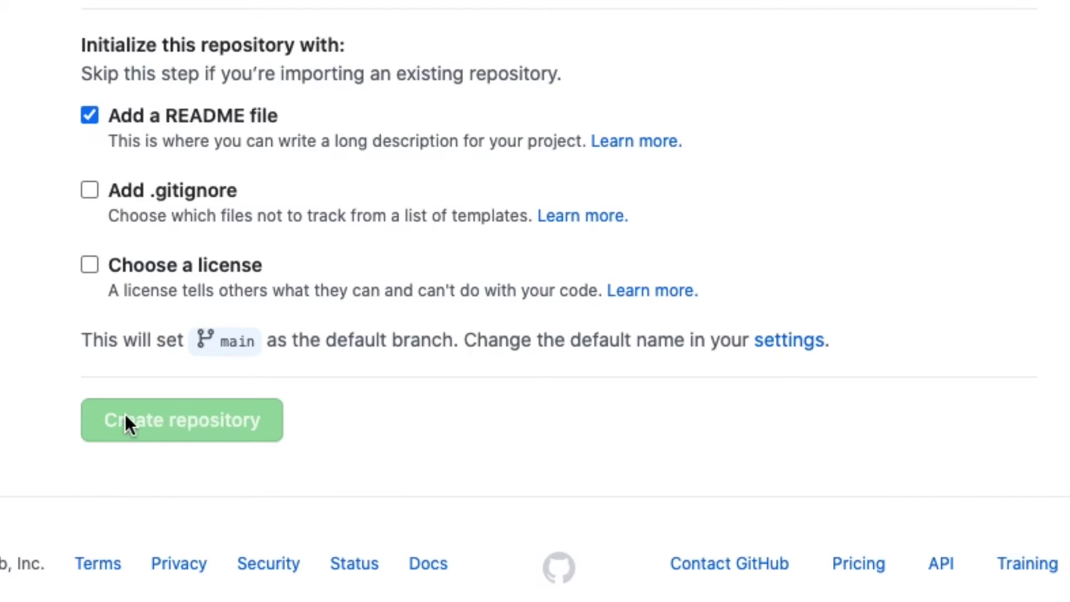
scroll(357, 229, up, 3)
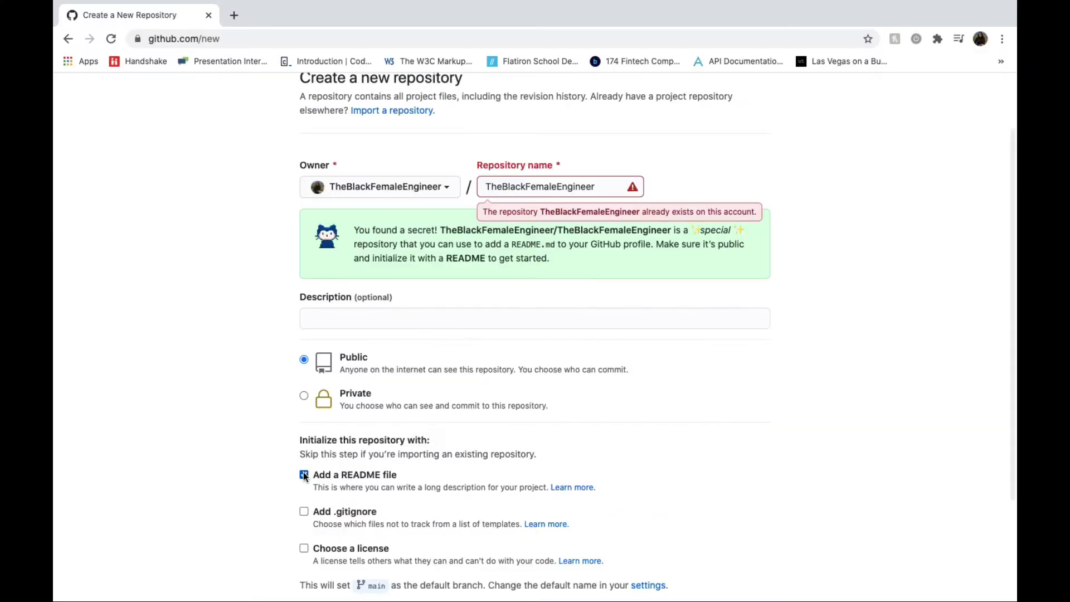
- Deselect the README file option and leave the new repository form without creating anything
click(304, 475)
scroll(267, 329, up, 2)
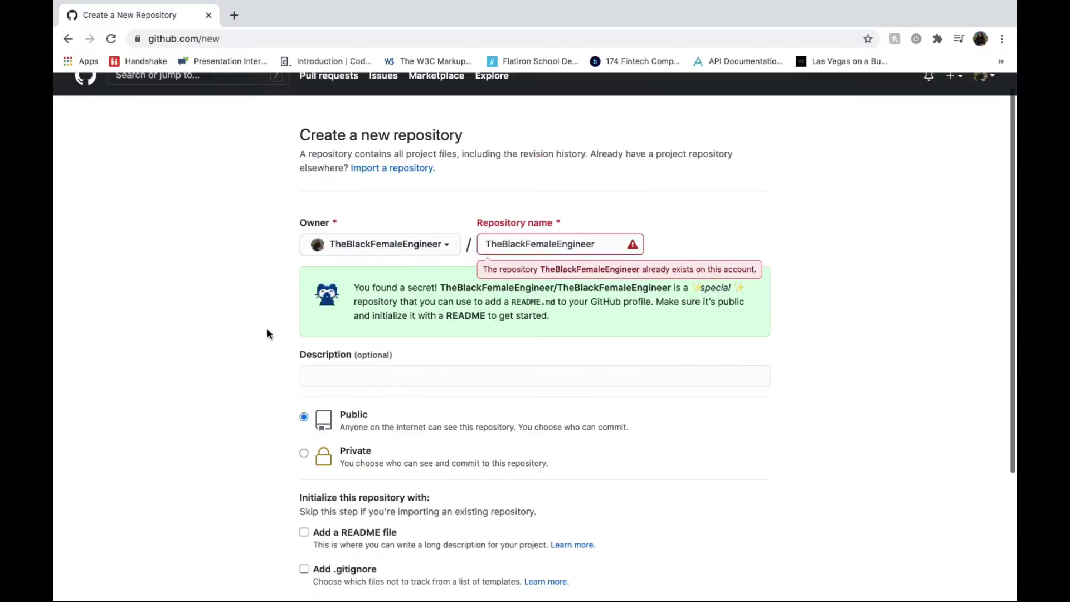
click(67, 39)
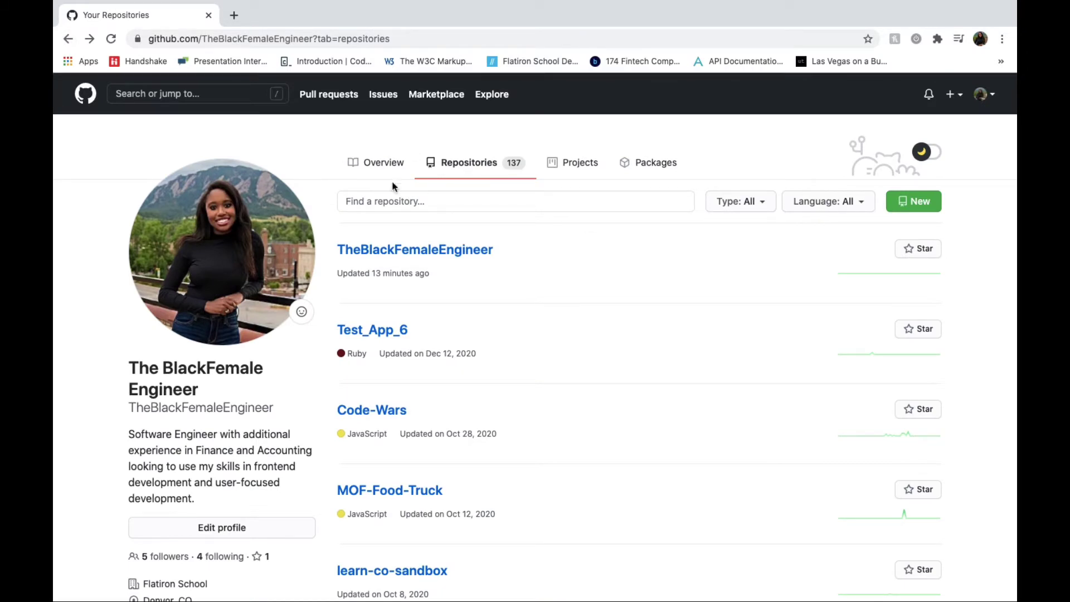
- Open the profile's README.md for editing from the profile overview
click(381, 167)
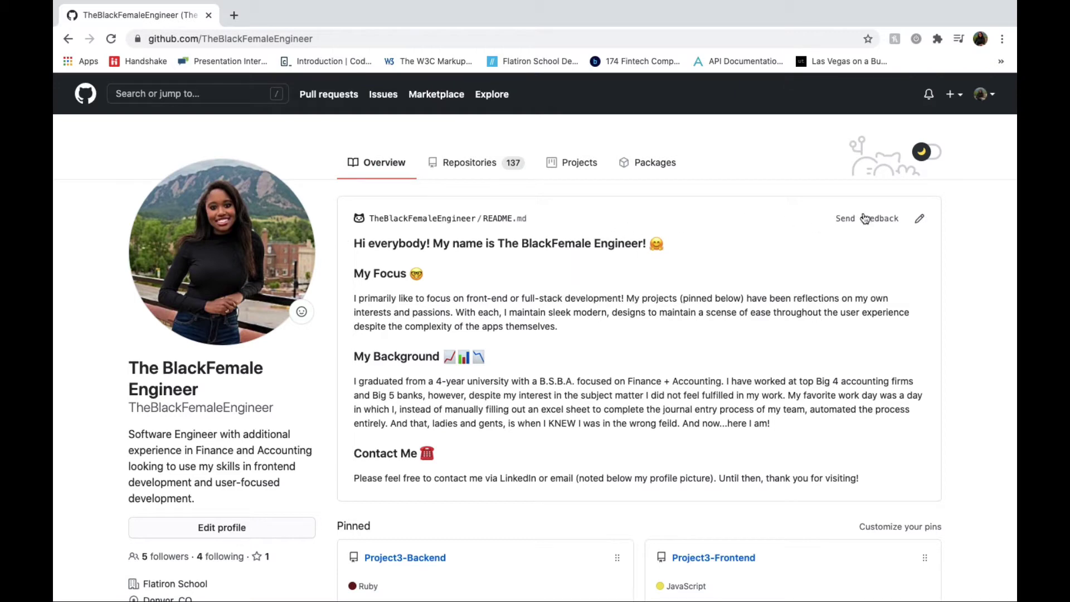
click(921, 220)
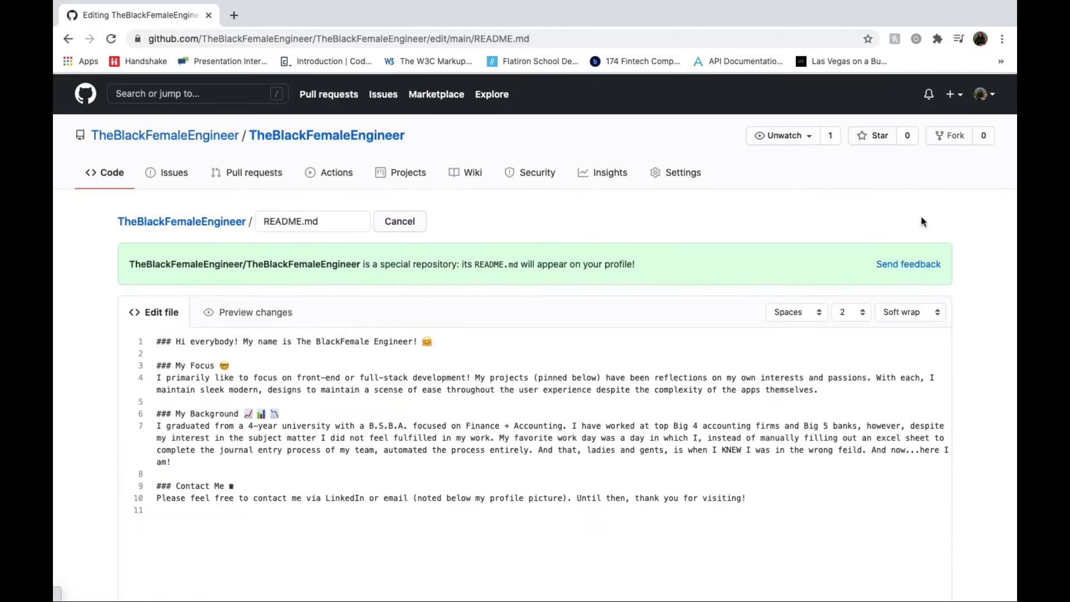
scroll(532, 368, down, 2)
scroll(532, 368, down, 1)
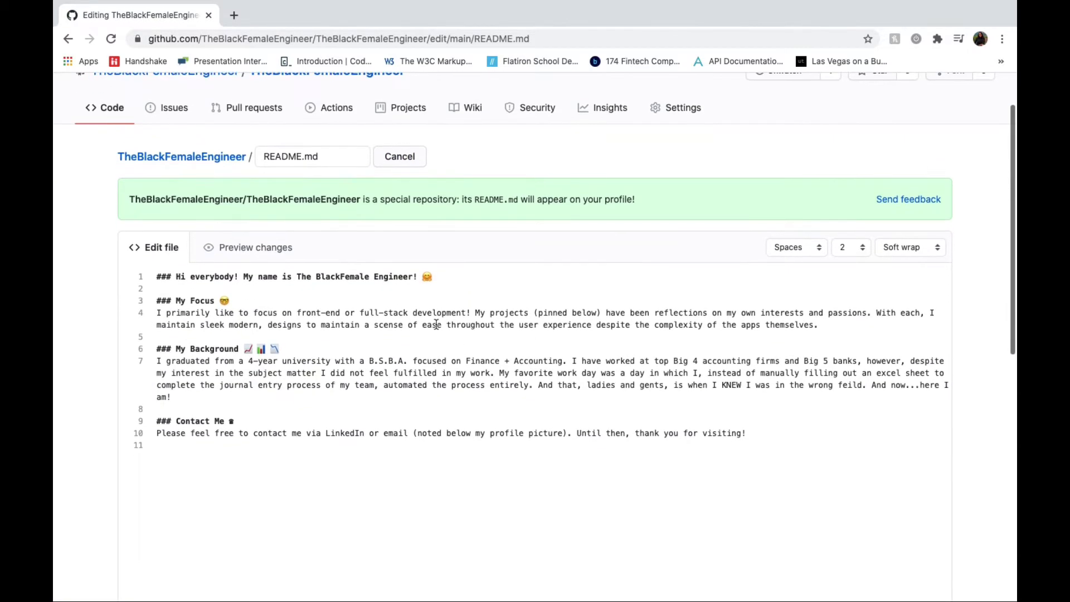
scroll(436, 325, down, 1)
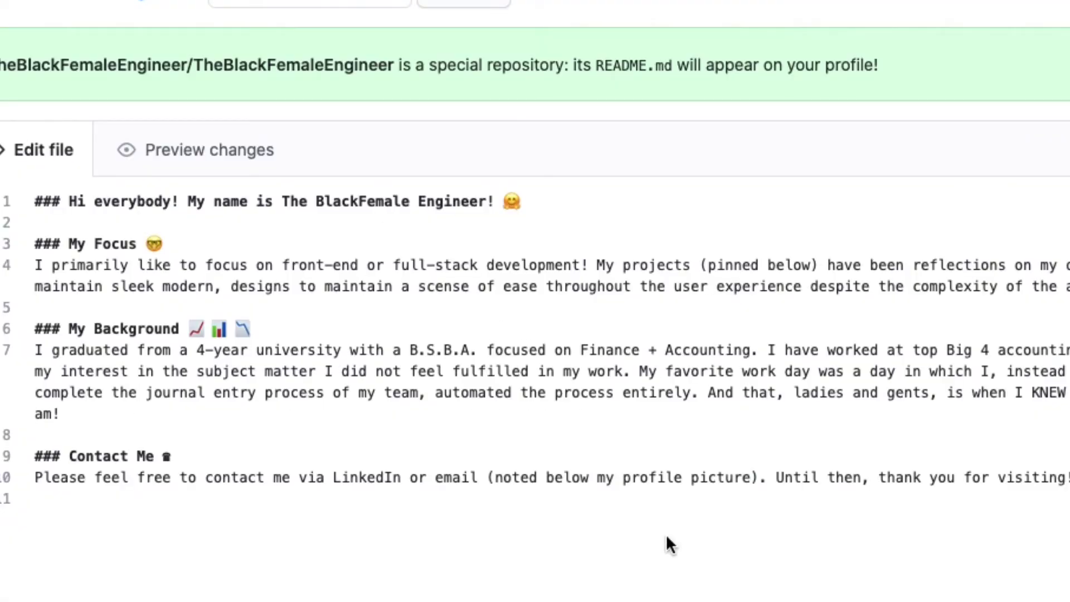
scroll(628, 357, down, 2)
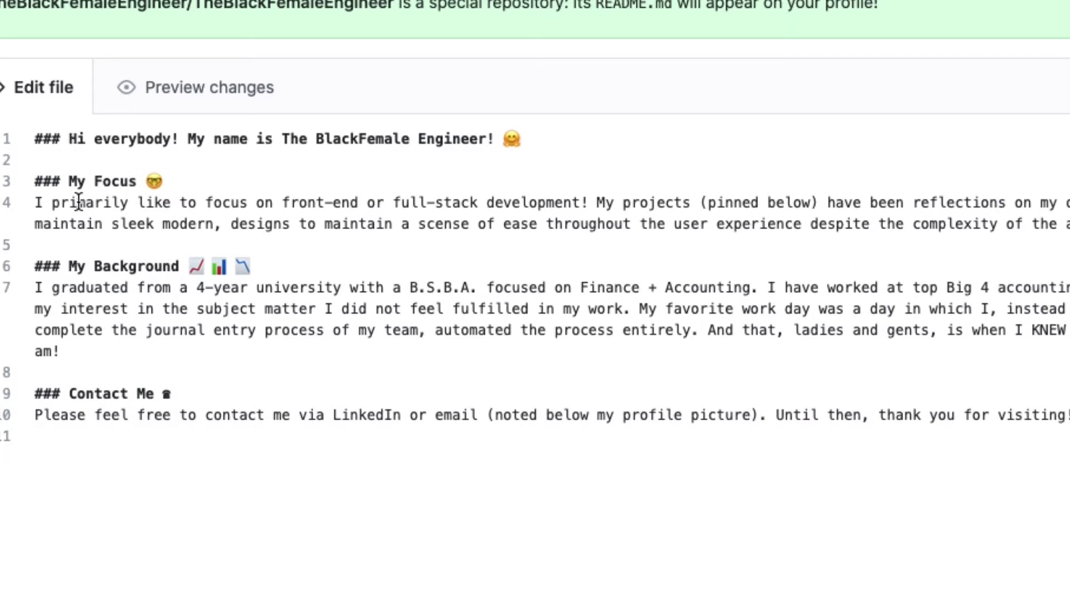
- Examine the ### heading markers and the plain paragraph under My Focus in the README source
drag(78, 202, 173, 239)
click(181, 189)
drag(62, 139, 25, 141)
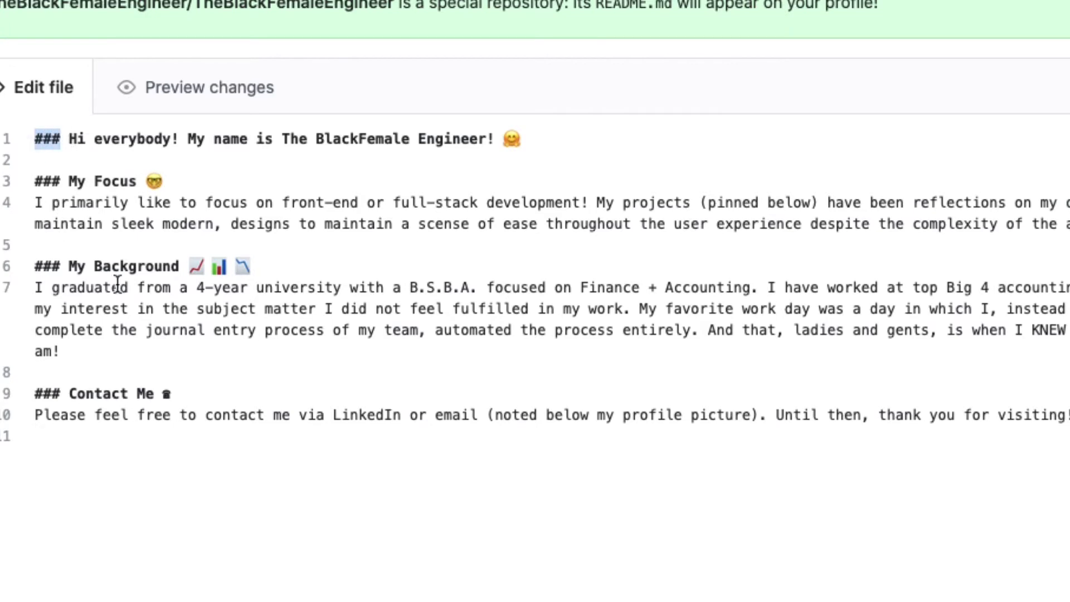
drag(36, 203, 850, 218)
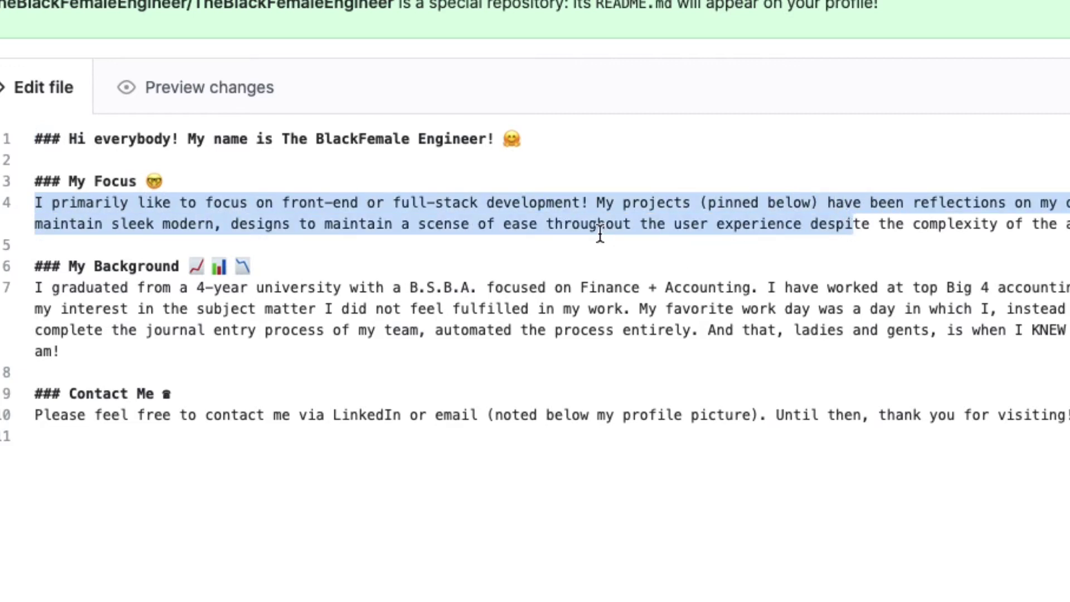
click(644, 482)
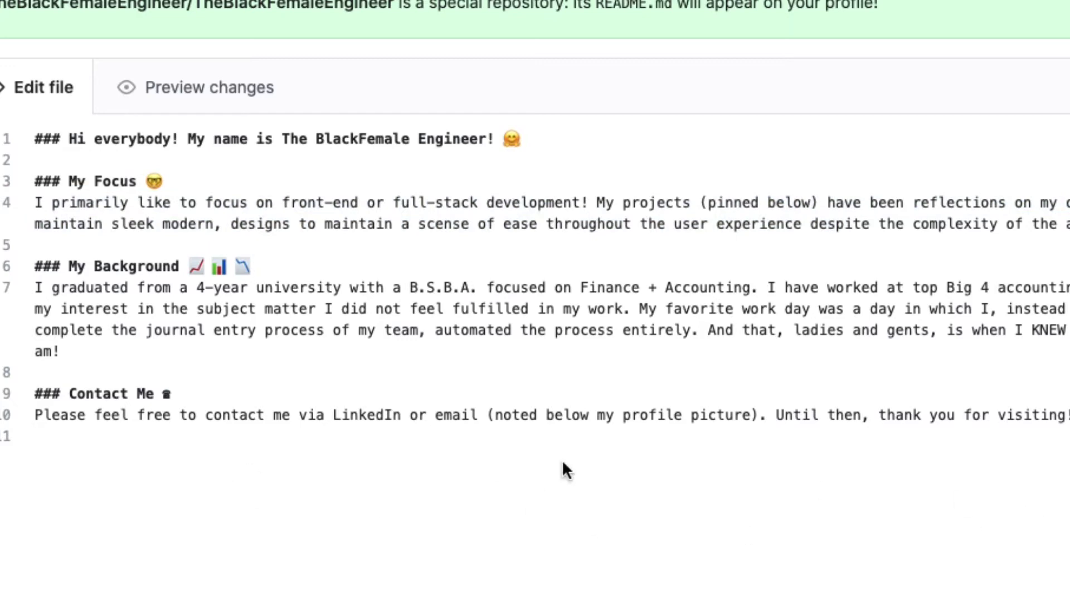
- Review the commit options below the README editor and return to the TheBlackFemaleEngineer profile without committing
scroll(619, 488, down, 5)
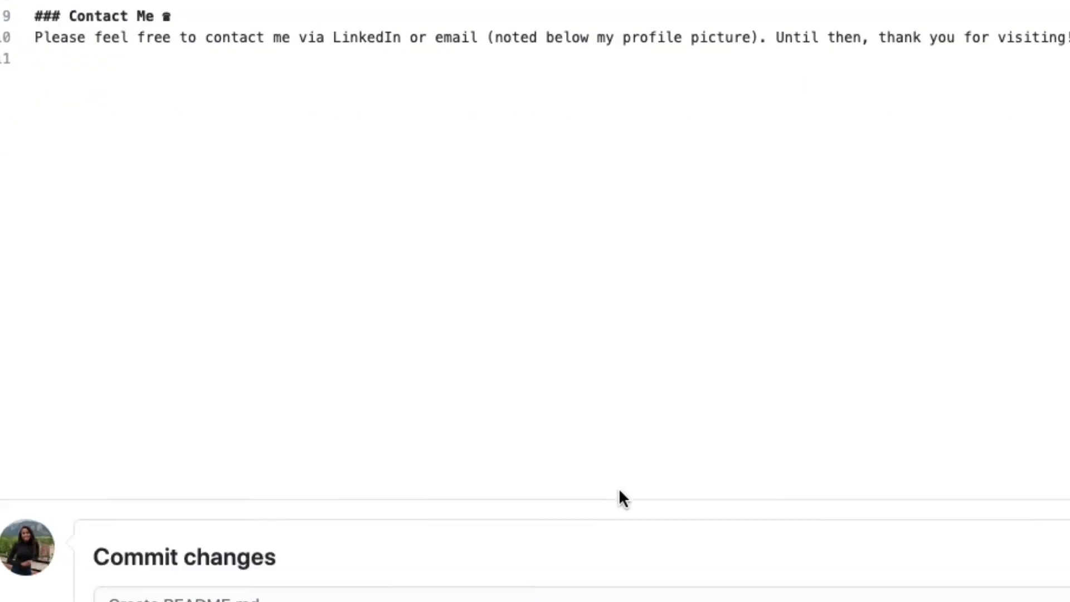
scroll(618, 487, down, 6)
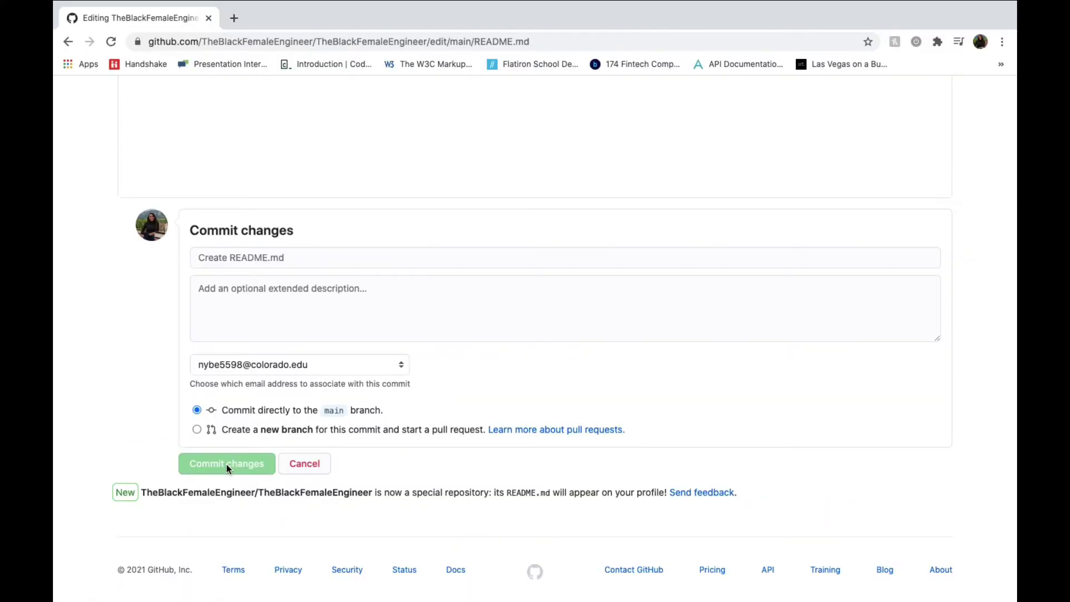
scroll(226, 464, up, 10)
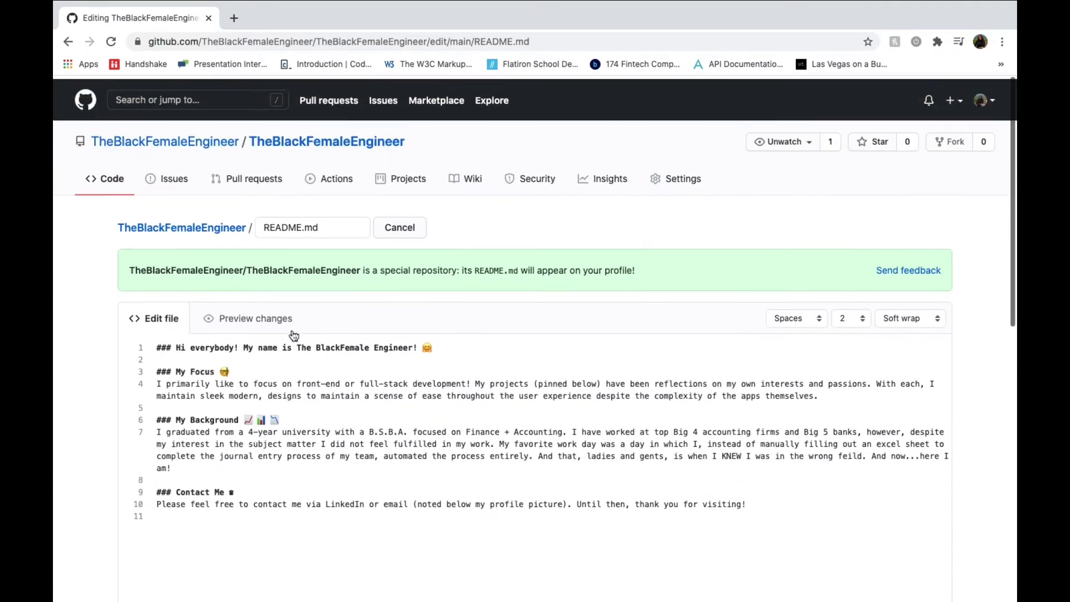
click(183, 143)
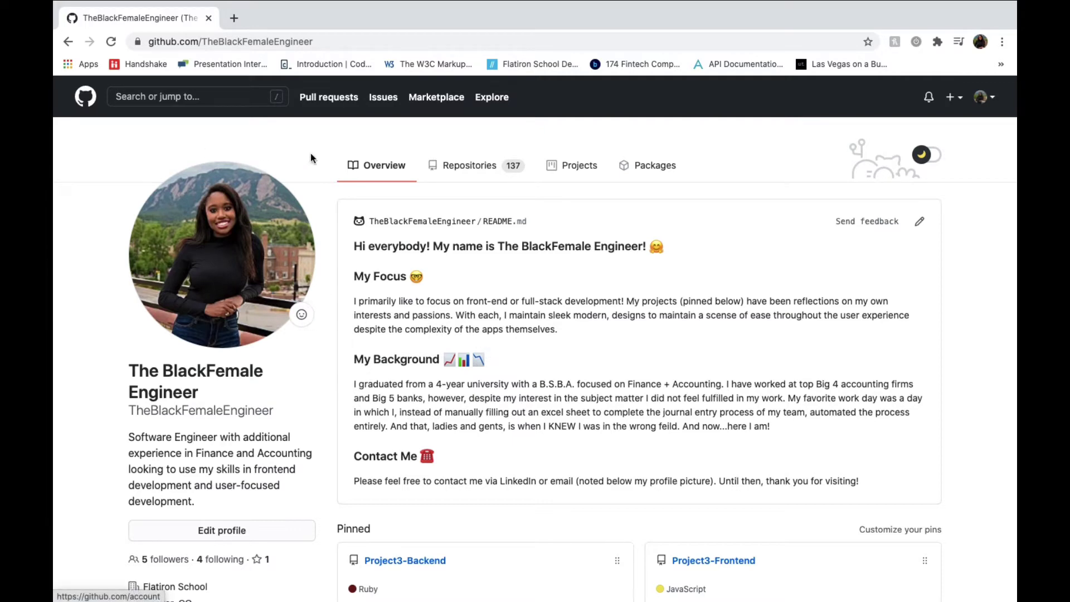
- Open the profile details for editing from the account's profile overview
scroll(313, 351, down, 3)
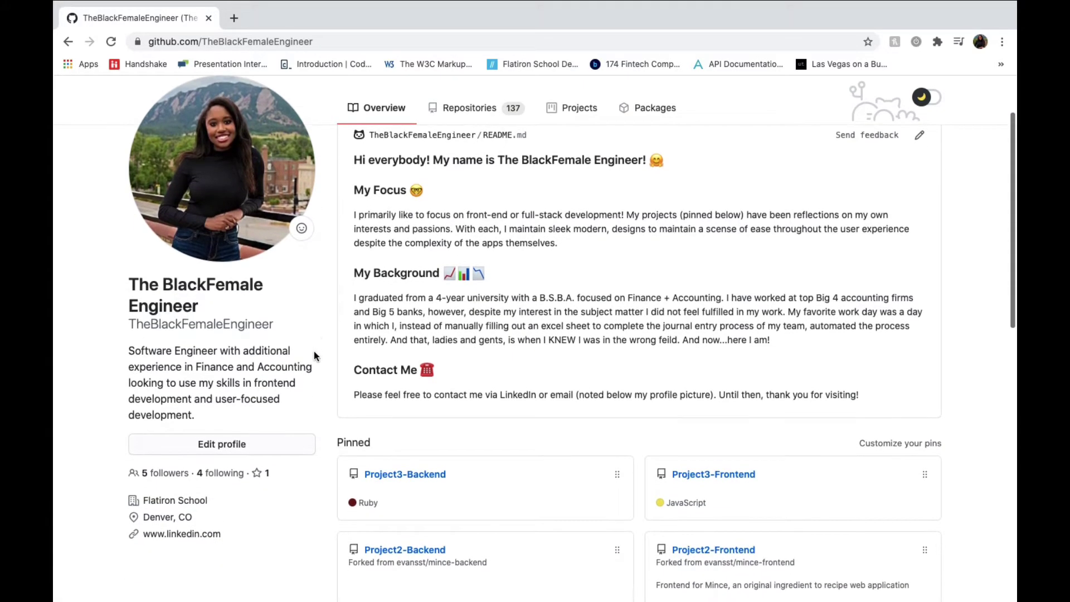
scroll(313, 351, up, 1)
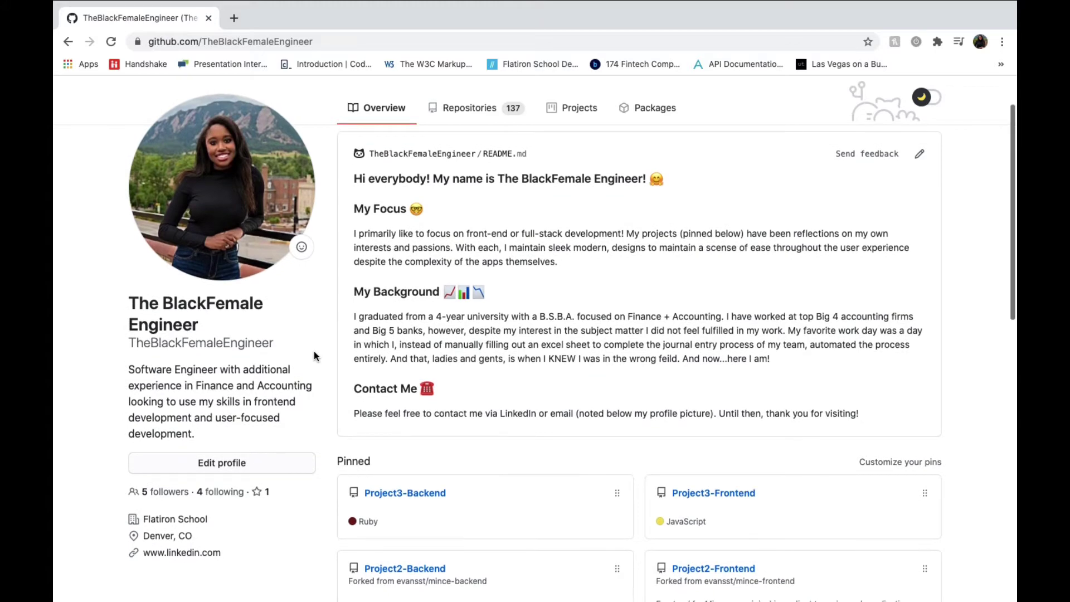
scroll(117, 307, down, 3)
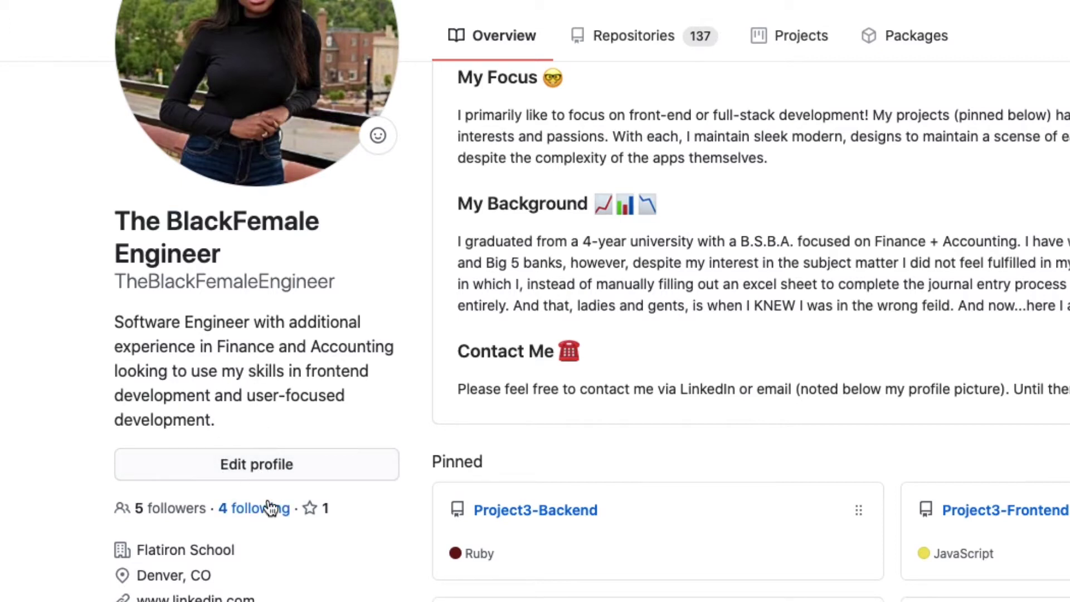
click(255, 471)
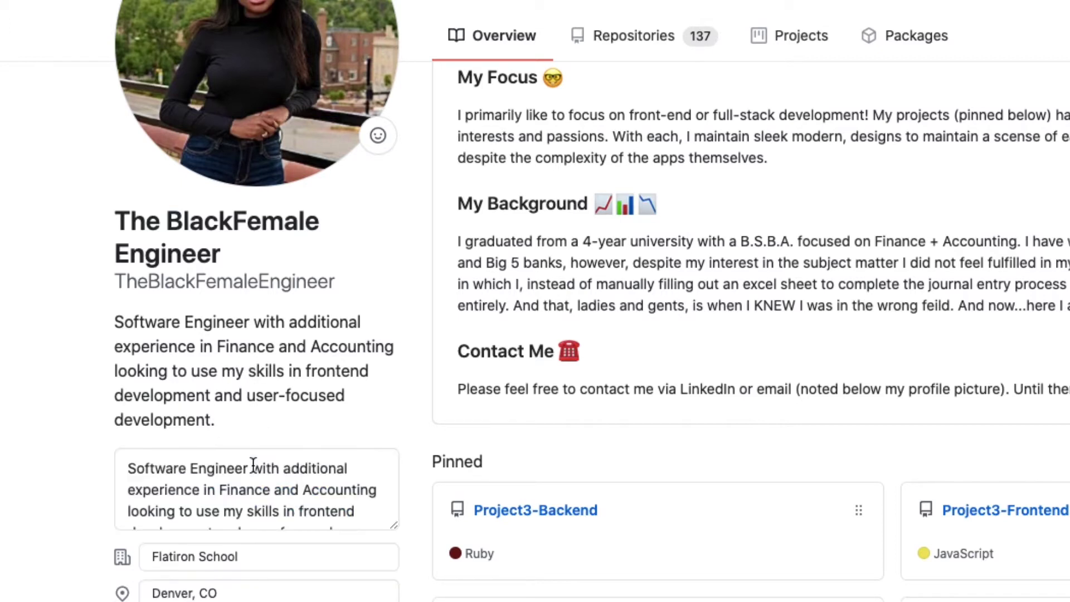
- Review the full bio text in the profile edit form
scroll(282, 500, down, 2)
scroll(280, 500, up, 2)
scroll(280, 500, down, 3)
drag(113, 321, 232, 421)
click(234, 475)
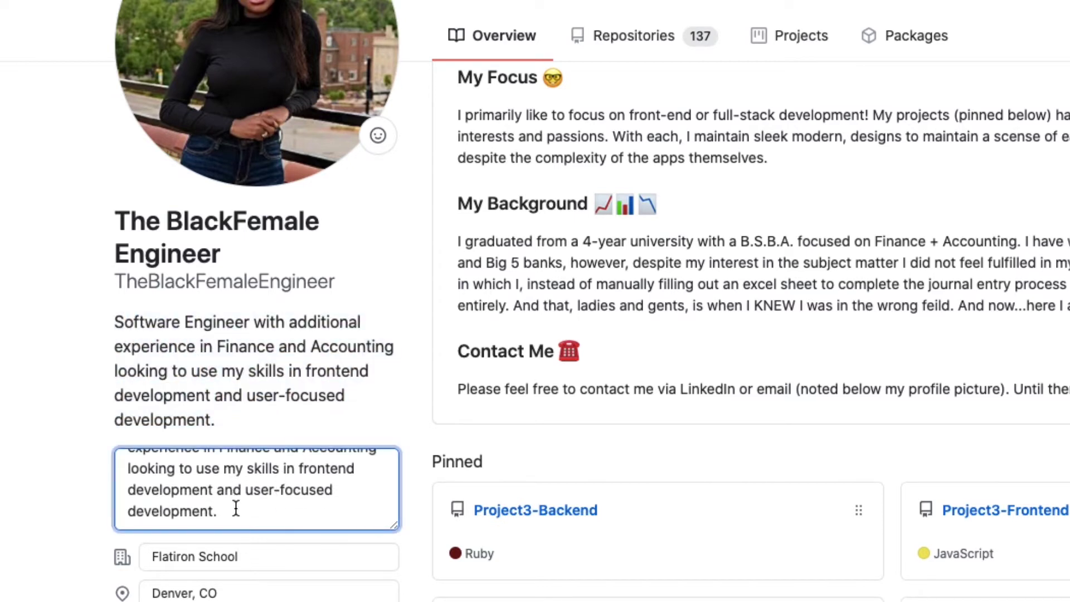
scroll(236, 509, up, 3)
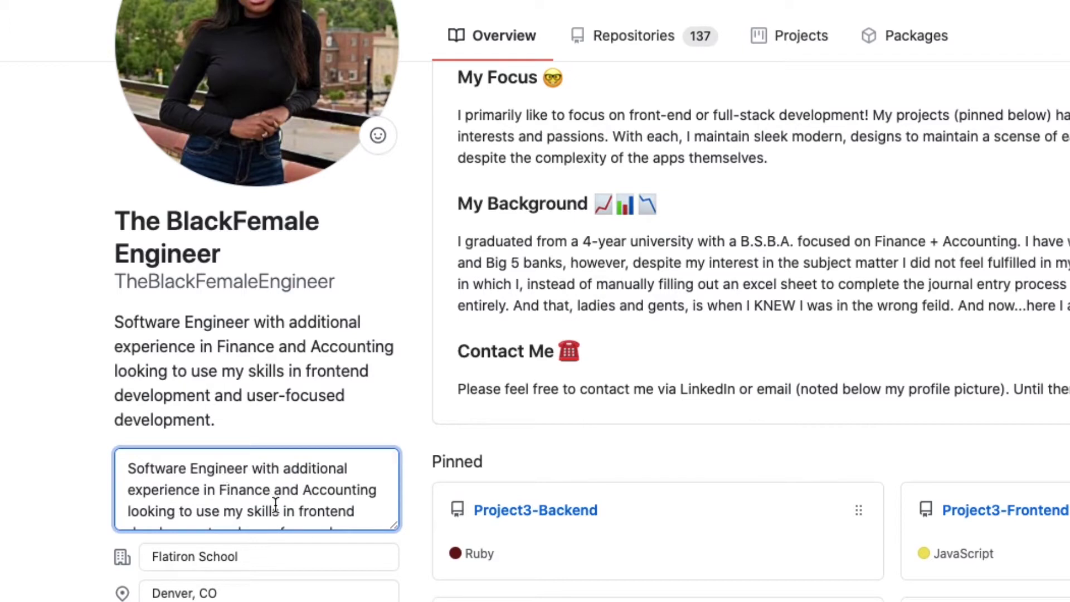
scroll(275, 504, down, 3)
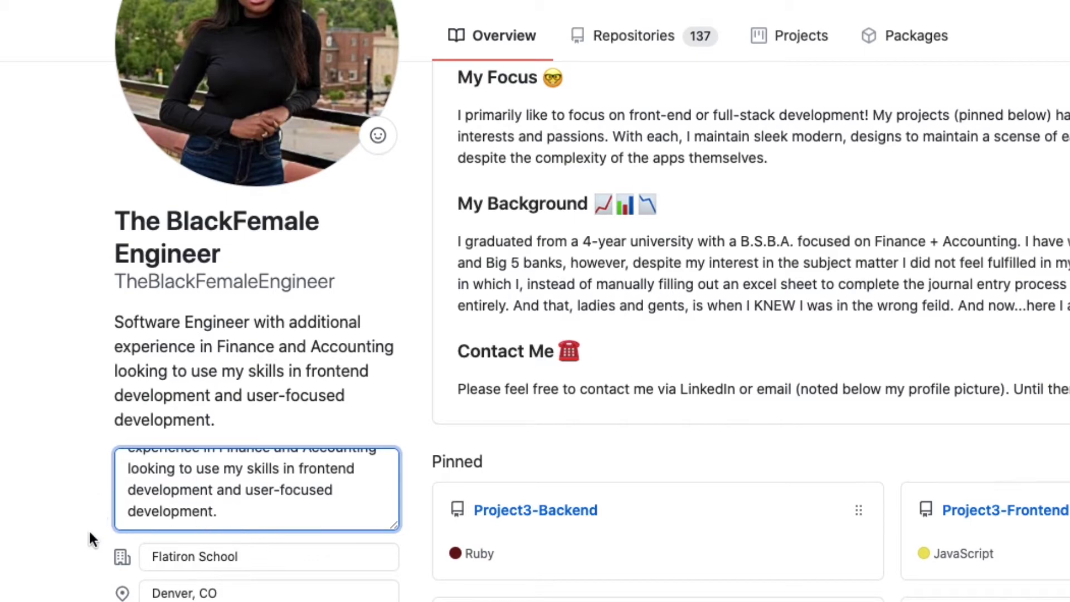
- Review the company, location, email, website and Twitter username fields below the bio
click(84, 560)
scroll(83, 563, down, 3)
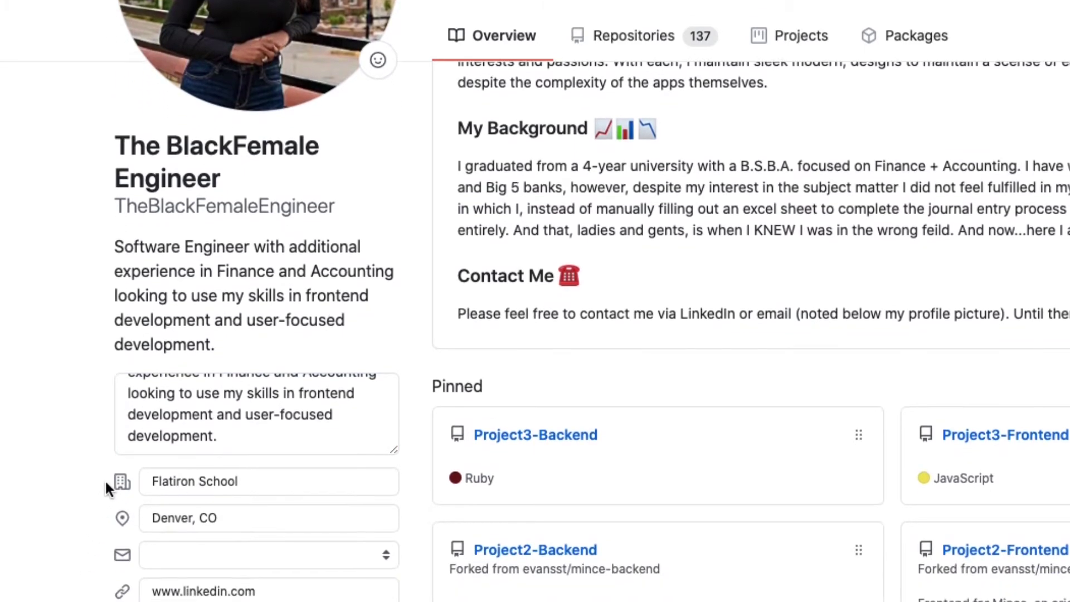
scroll(114, 424, down, 3)
scroll(127, 365, down, 1)
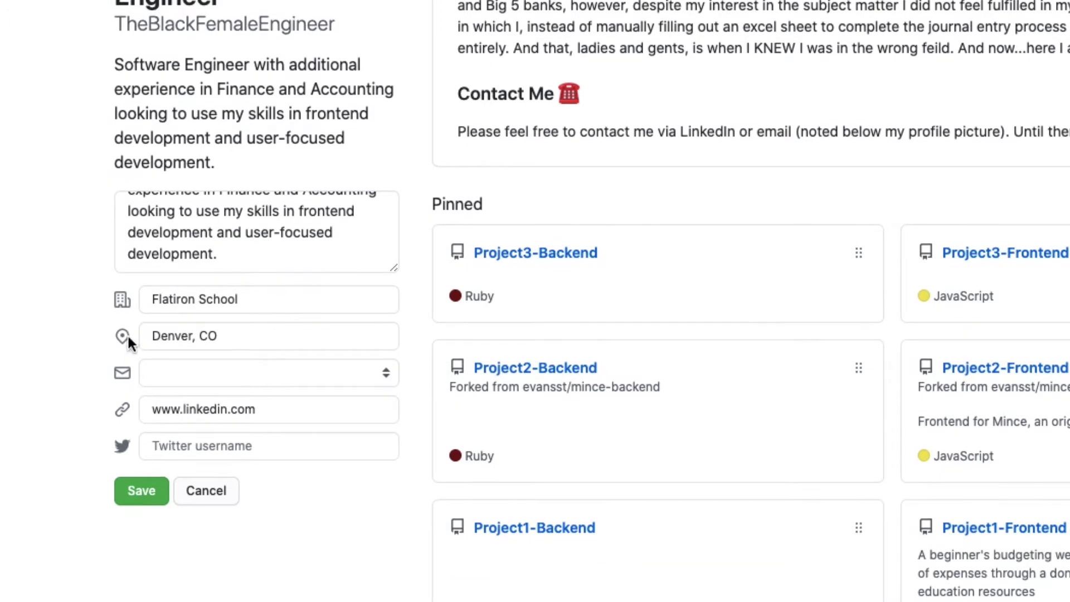
click(260, 300)
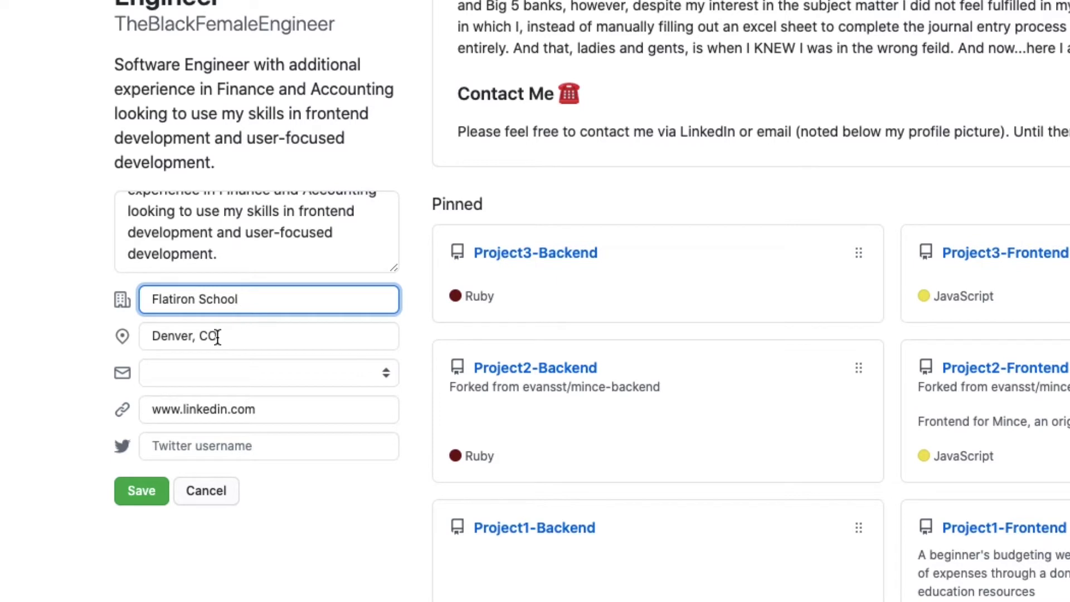
scroll(228, 338, down, 1)
scroll(229, 338, down, 1)
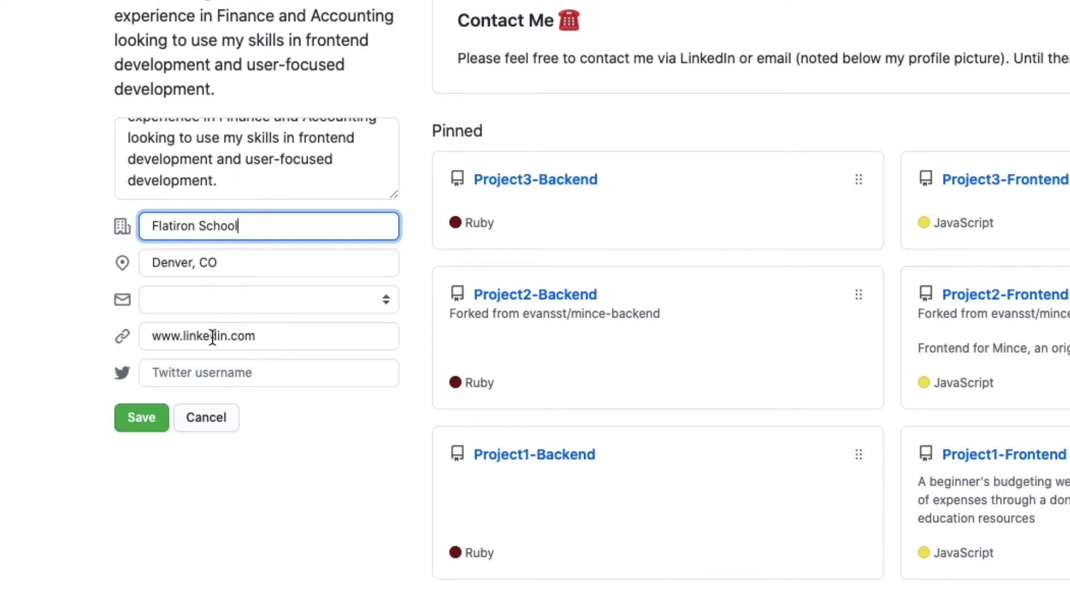
click(297, 336)
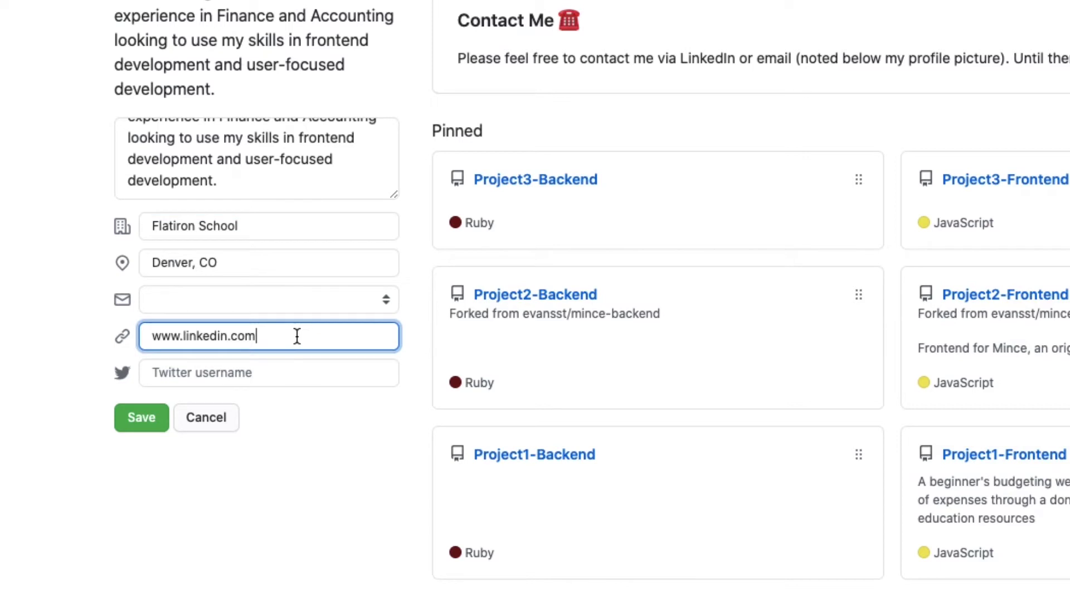
text(/theblackfemaleengineer)
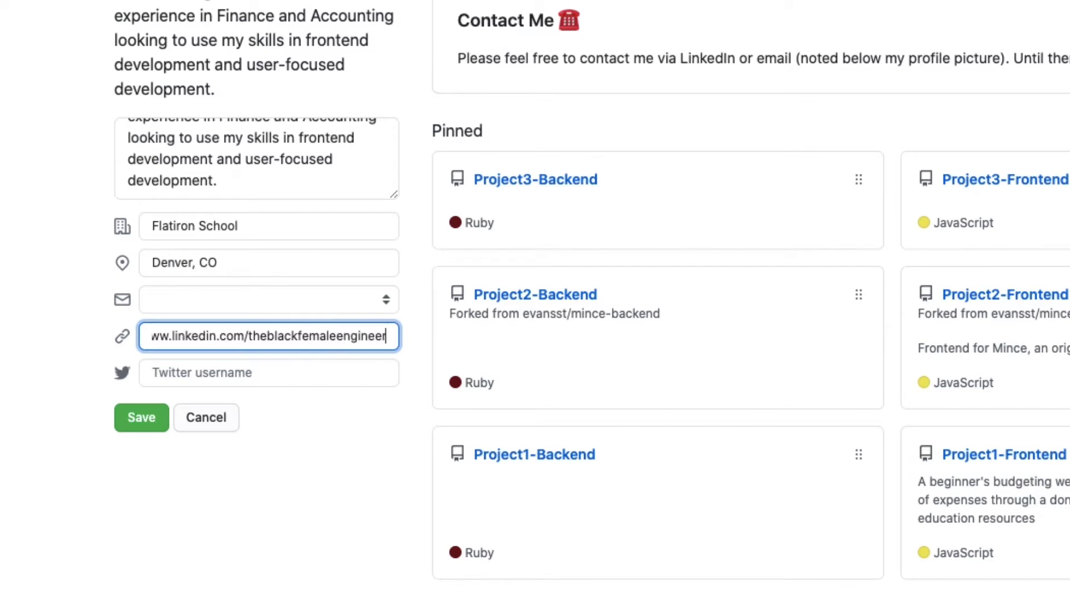
key(BackSpace)
key(BackSpace)
key(BackSpace)
key(BackSpace)
key(BackSpace)
key(BackSpace)
key(BackSpace)
key(BackSpace)
key(BackSpace)
key(BackSpace)
key(BackSpace)
key(BackSpace)
key(BackSpace)
key(BackSpace)
key(BackSpace)
key(BackSpace)
key(BackSpace)
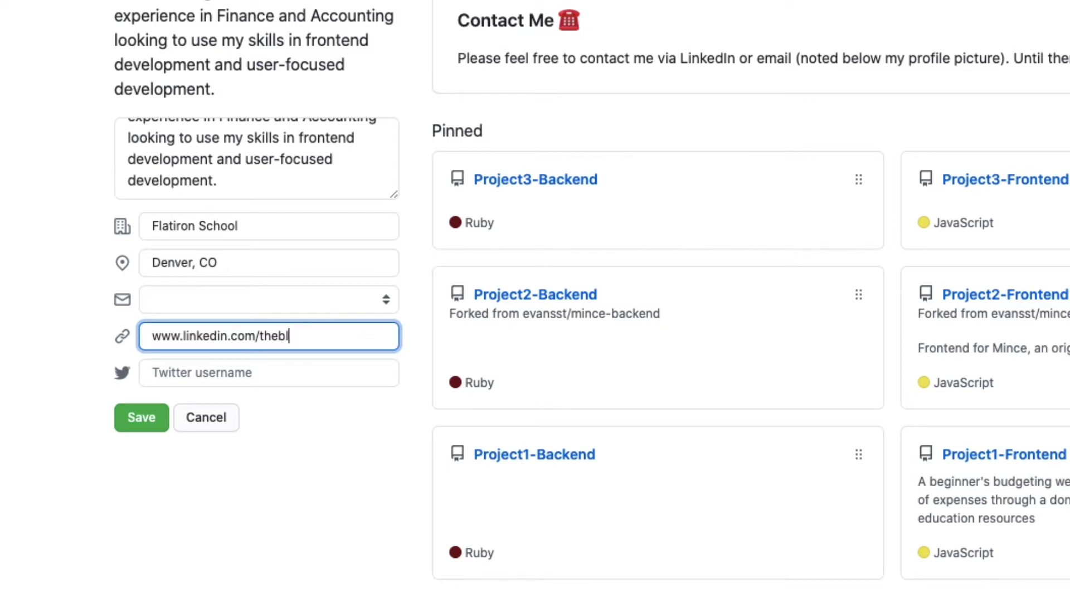
key(BackSpace)
key(BackSpace)
key(BackSpace)
key(BackSpace)
key(BackSpace)
scroll(311, 332, up, 6)
scroll(613, 163, up, 1)
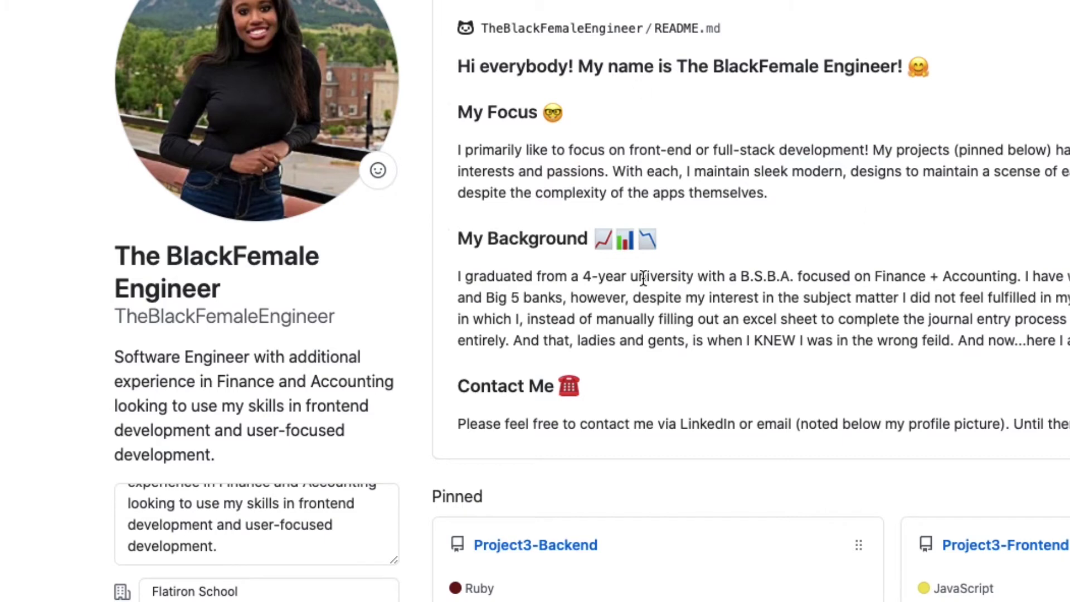
scroll(669, 276, down, 5)
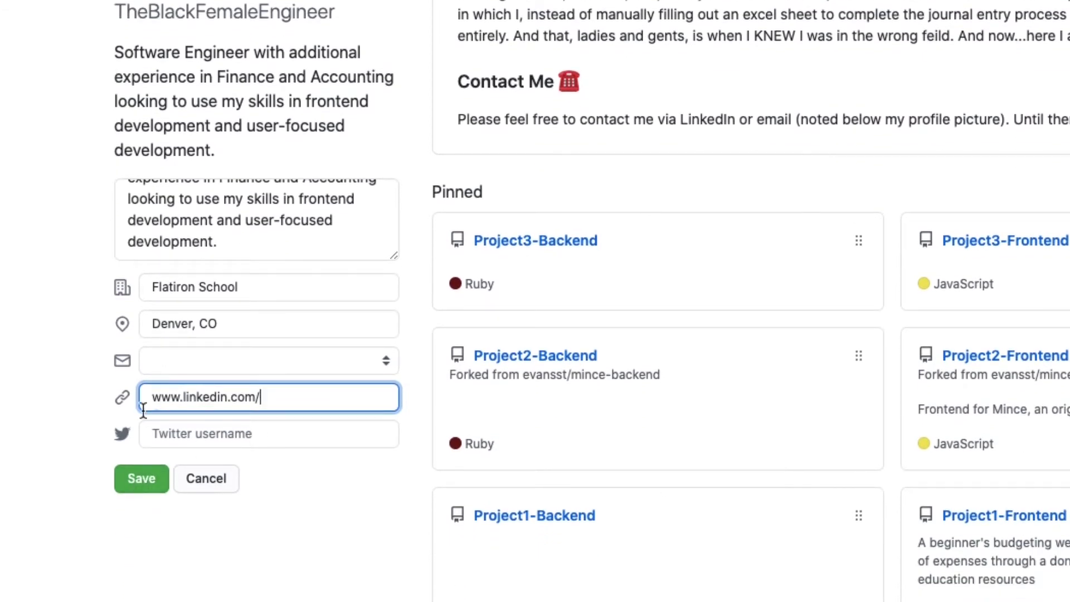
click(134, 488)
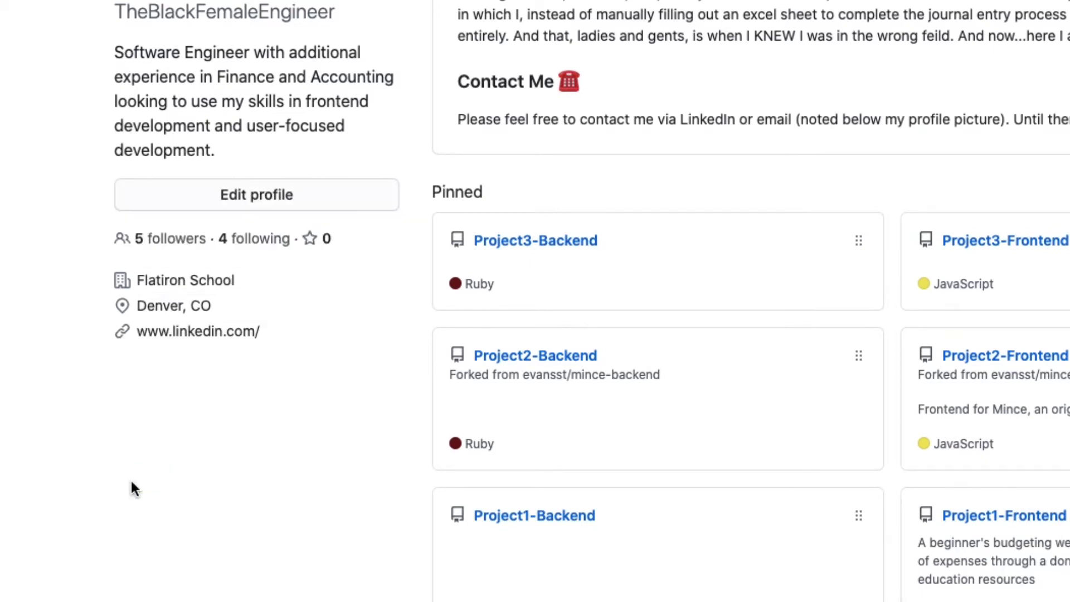
- Reopen the profile edit form, and open the public profile page in the account settings
scroll(85, 236, up, 3)
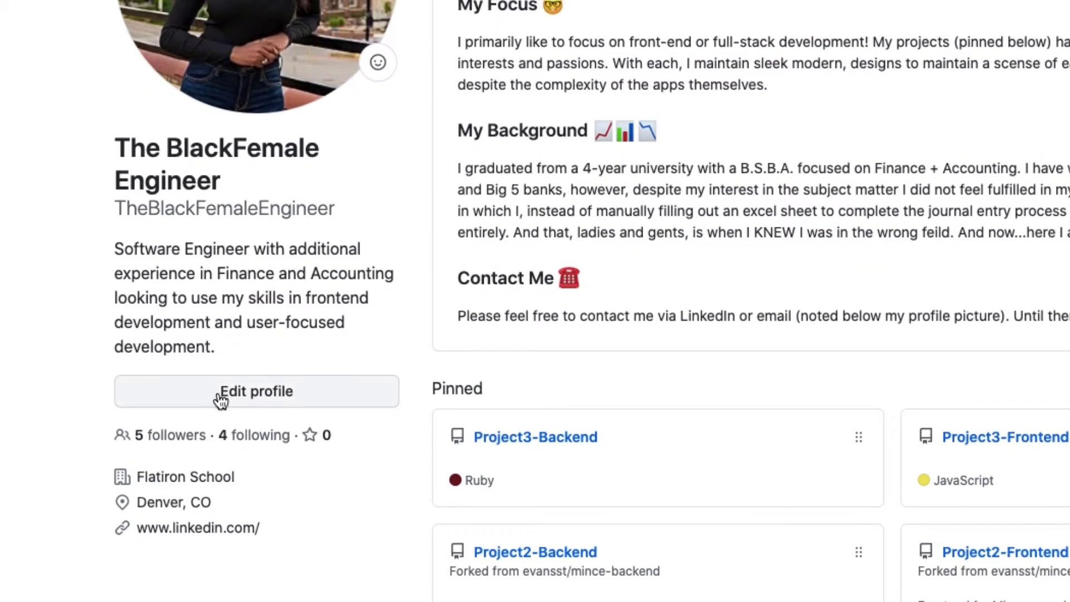
click(220, 391)
click(987, 97)
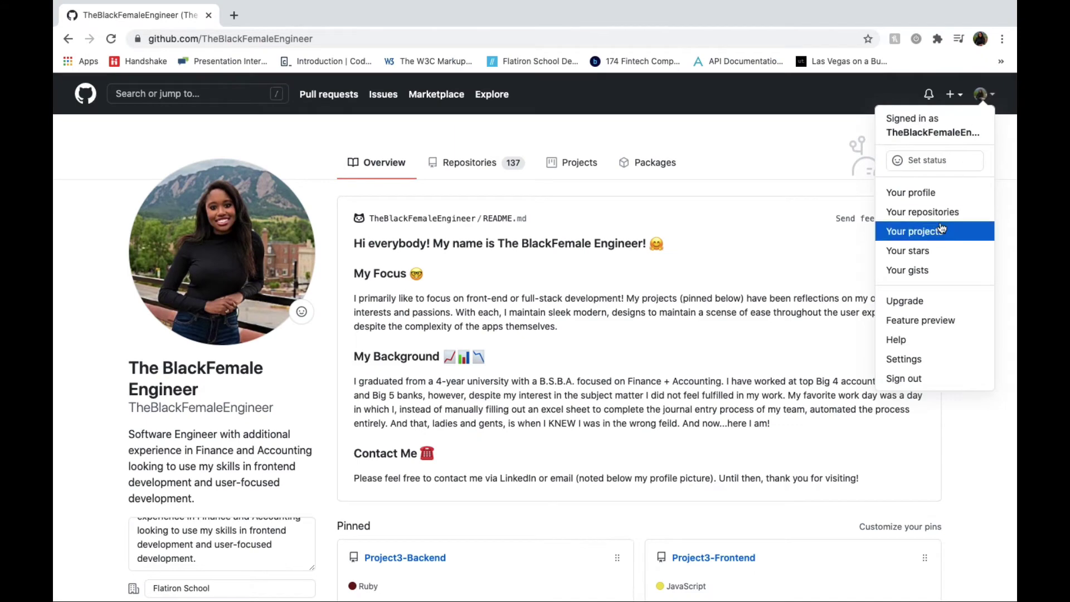
click(931, 366)
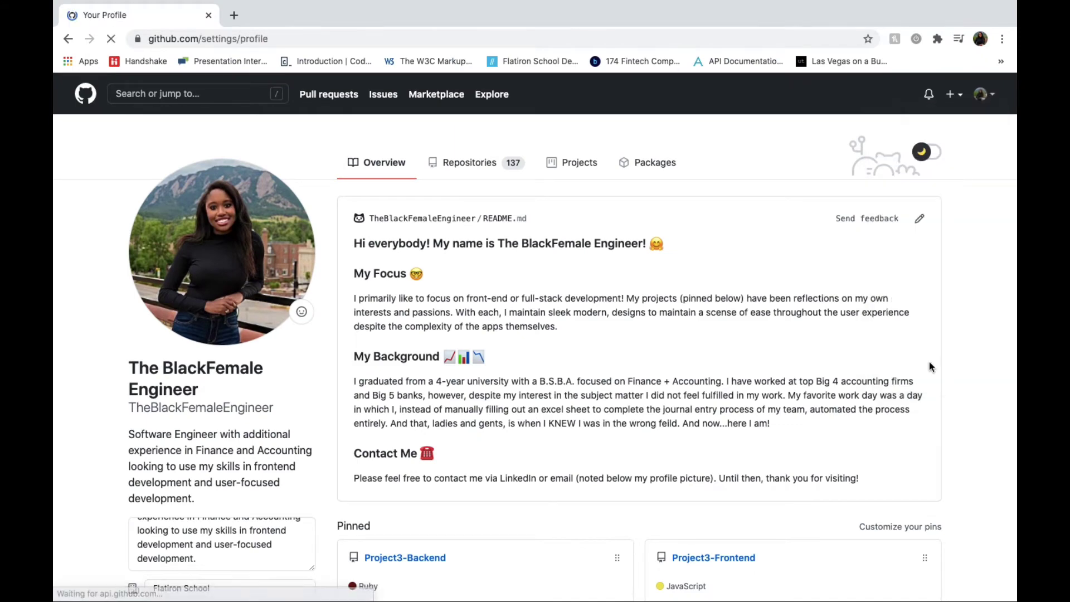
scroll(580, 350, down, 1)
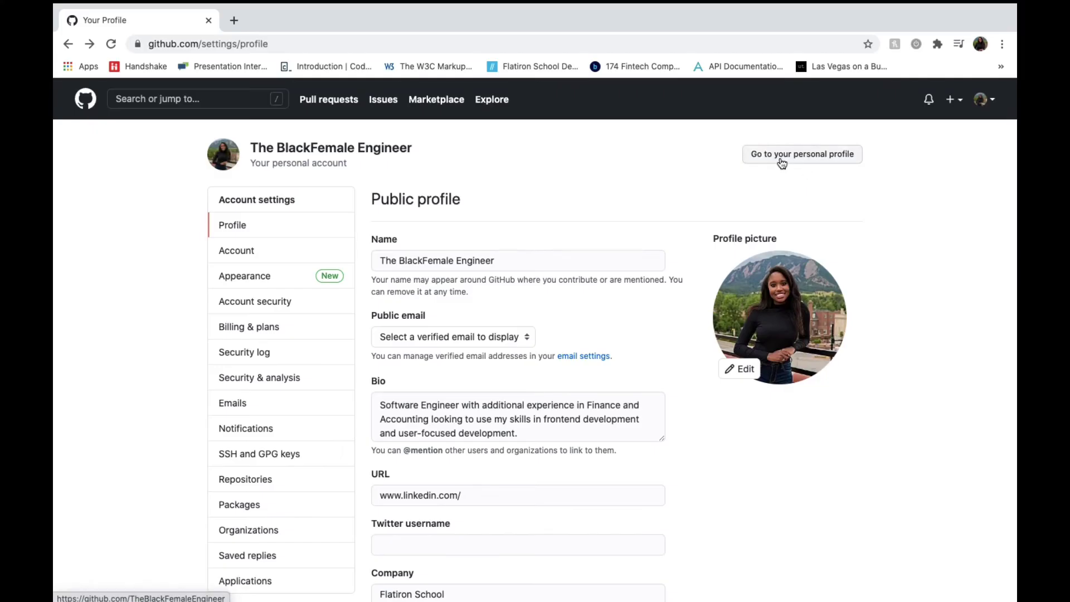
- Go back to the personal profile and look over the pinned repositories
click(782, 159)
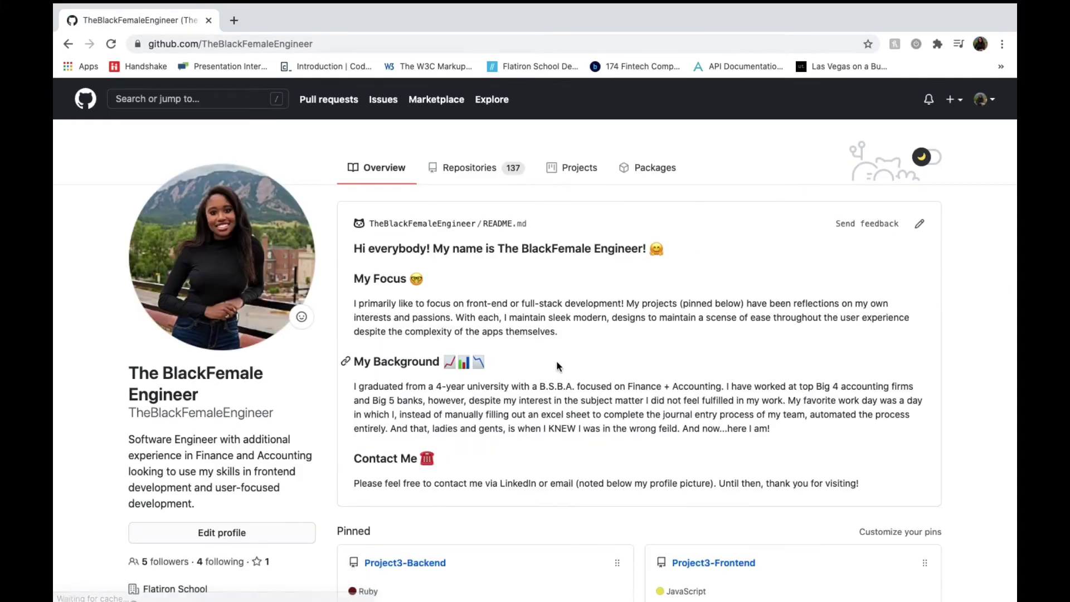
scroll(557, 365, down, 3)
scroll(655, 399, down, 5)
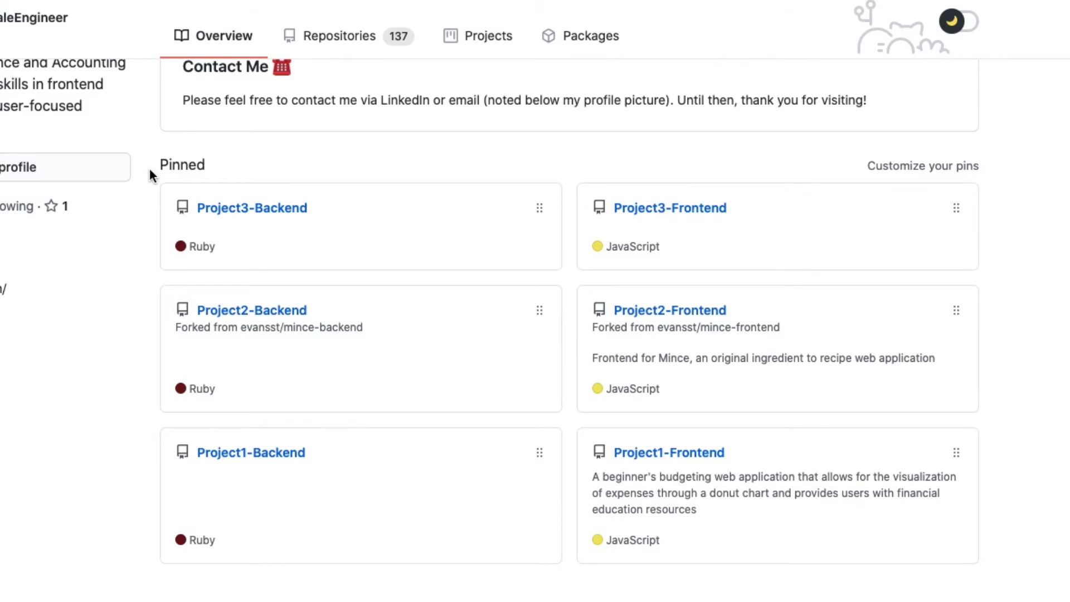
scroll(151, 172, up, 2)
scroll(150, 170, up, 1)
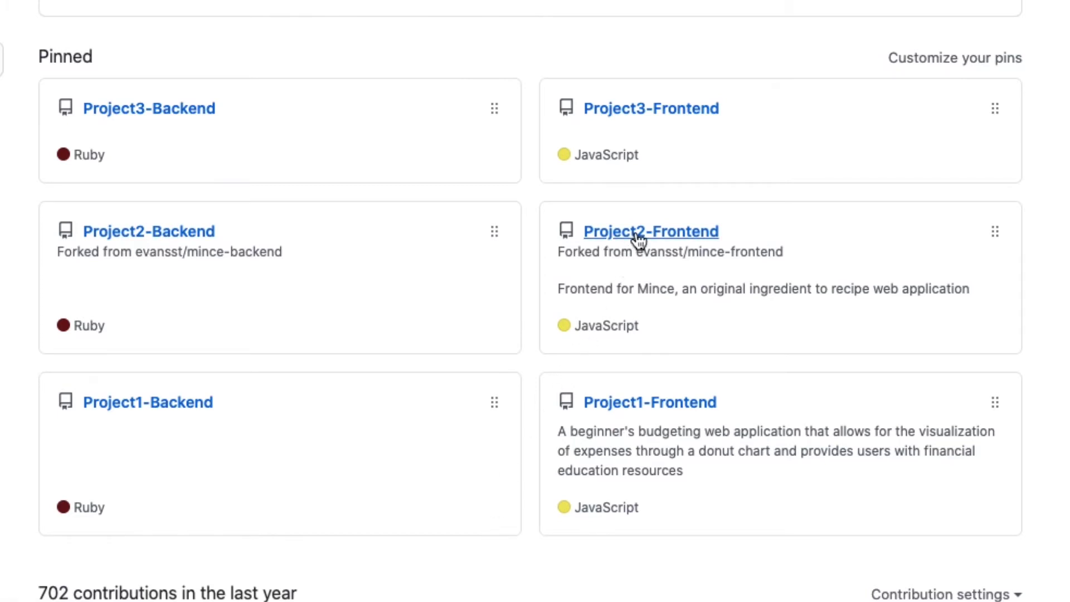
- Examine the README of the pinned Project2-Frontend repository from Table of Contents to Code Examples, and return to the profile
scroll(530, 340, down, 7)
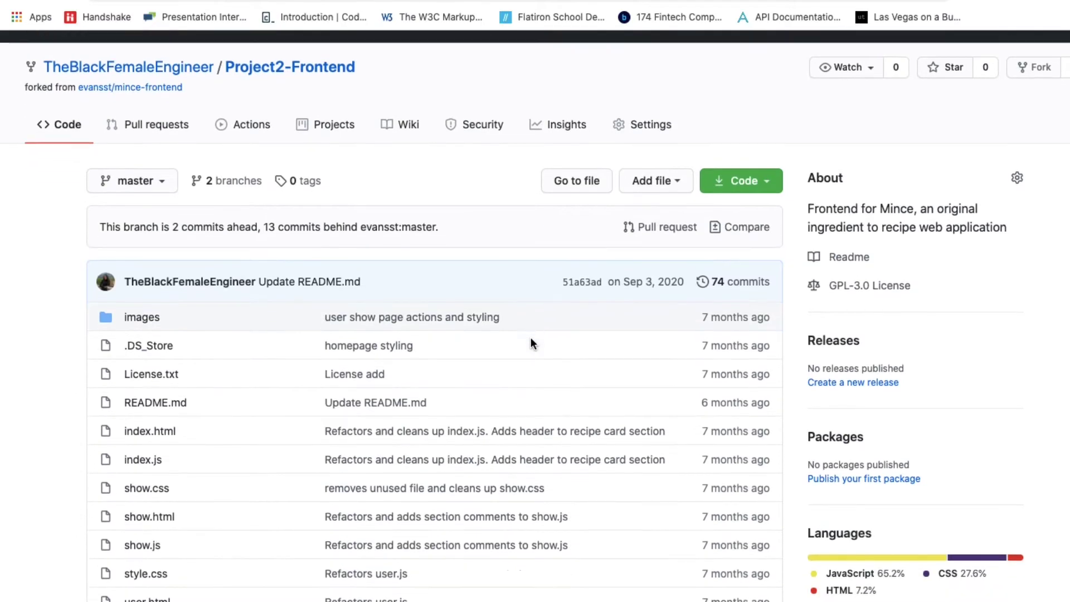
scroll(531, 343, down, 5)
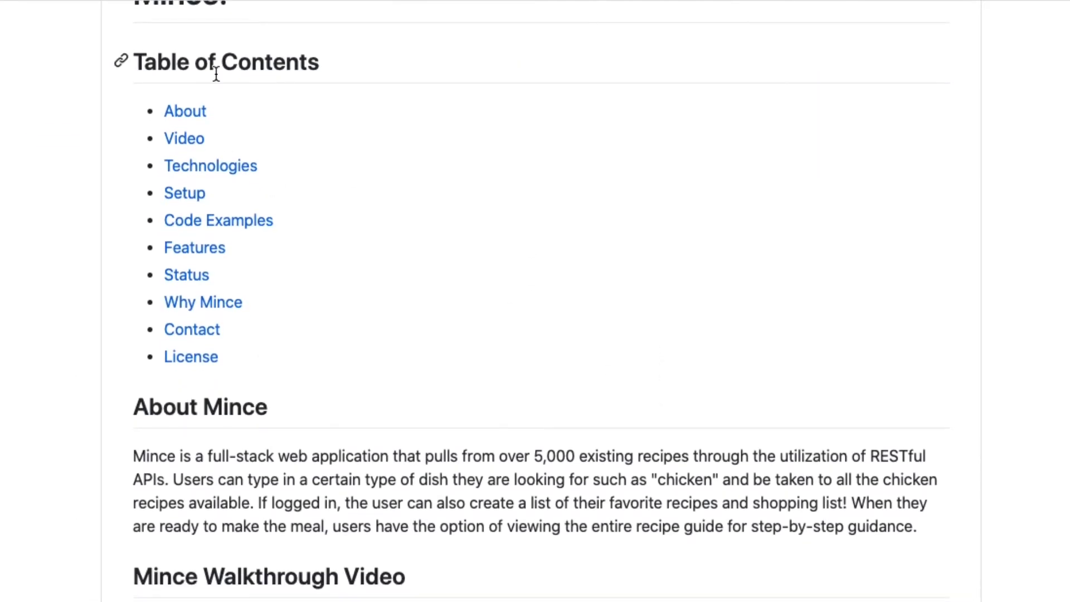
scroll(191, 396, down, 4)
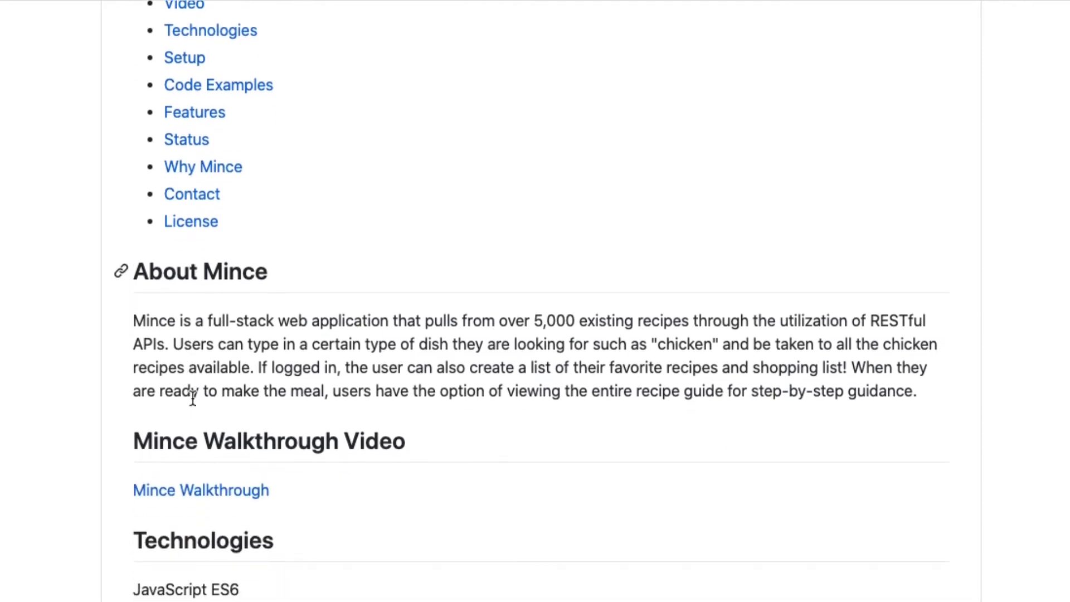
scroll(198, 525, down, 3)
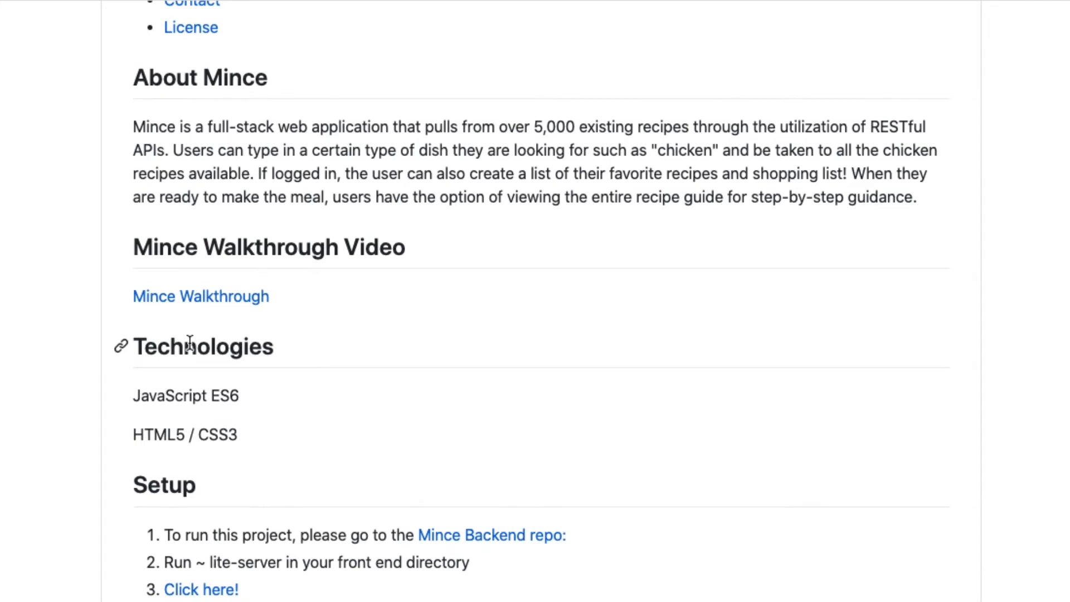
scroll(189, 343, down, 3)
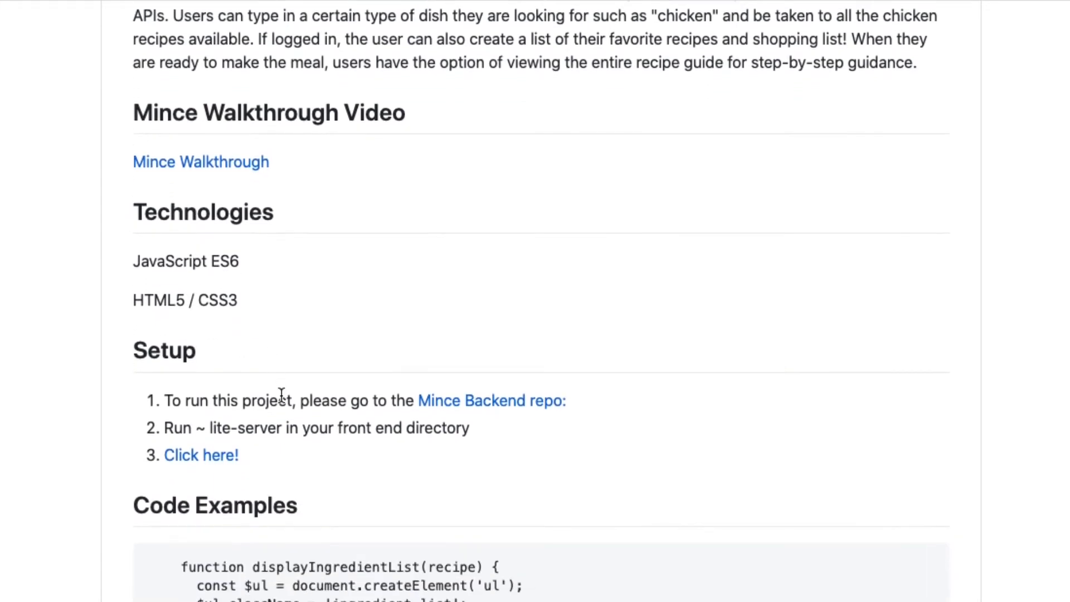
scroll(281, 395, down, 5)
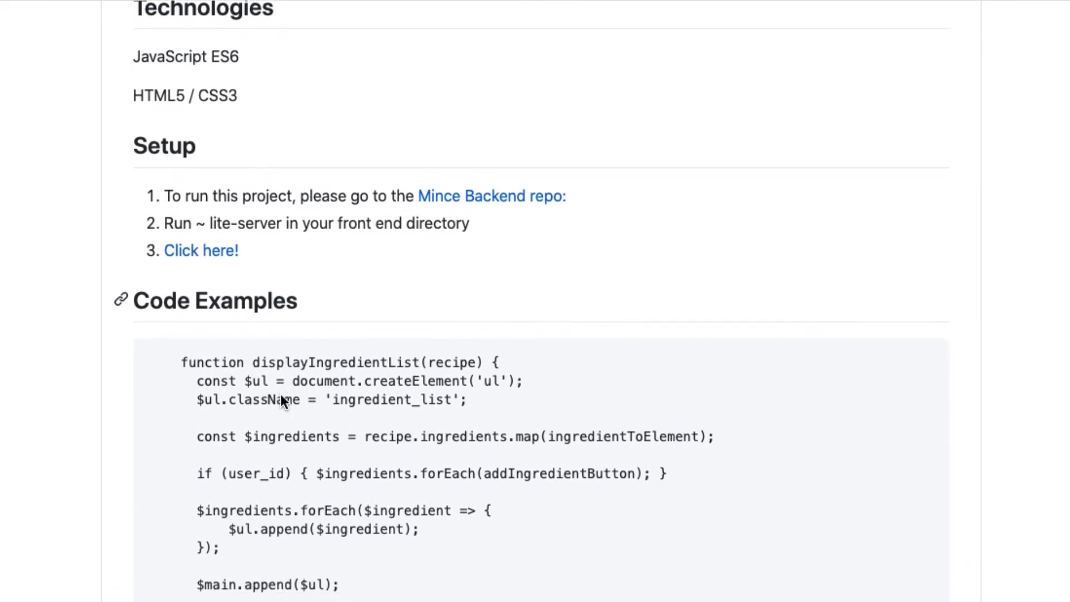
scroll(282, 401, down, 1)
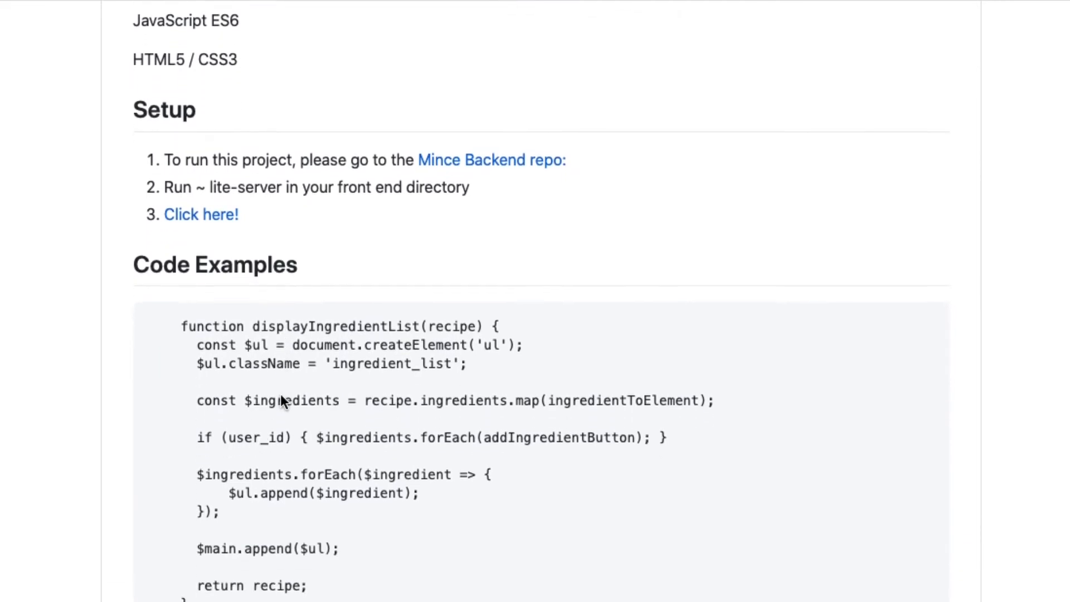
scroll(281, 401, down, 1)
scroll(282, 400, up, 6)
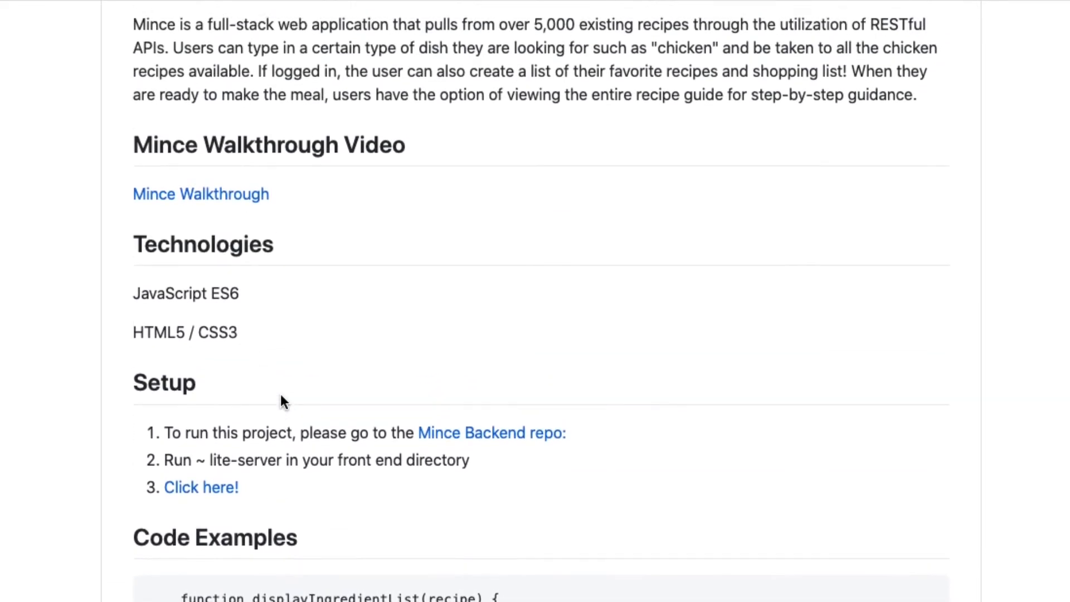
scroll(280, 395, up, 3)
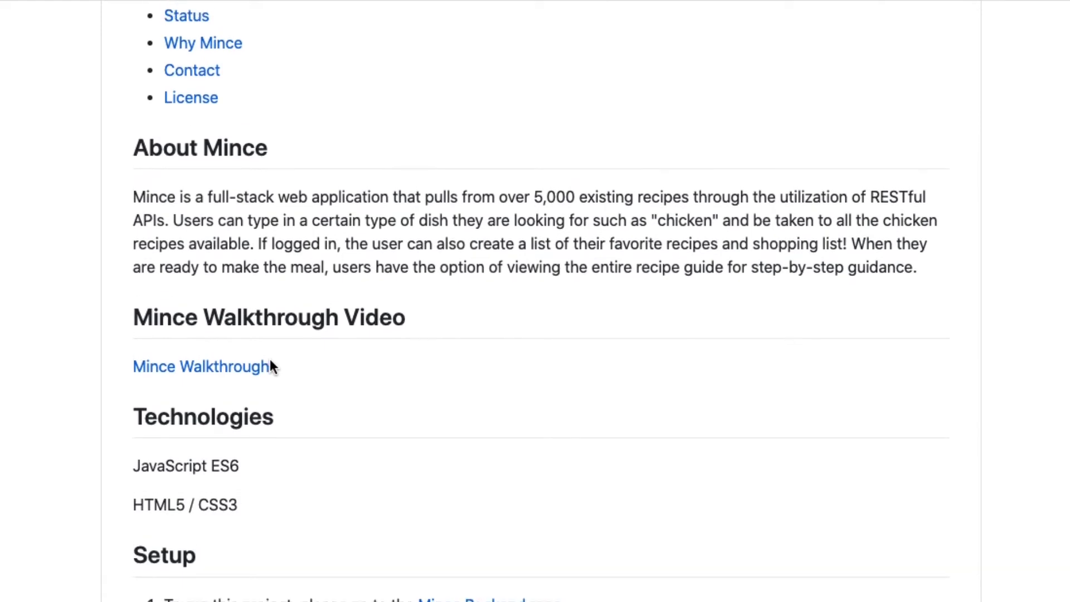
scroll(223, 212, up, 15)
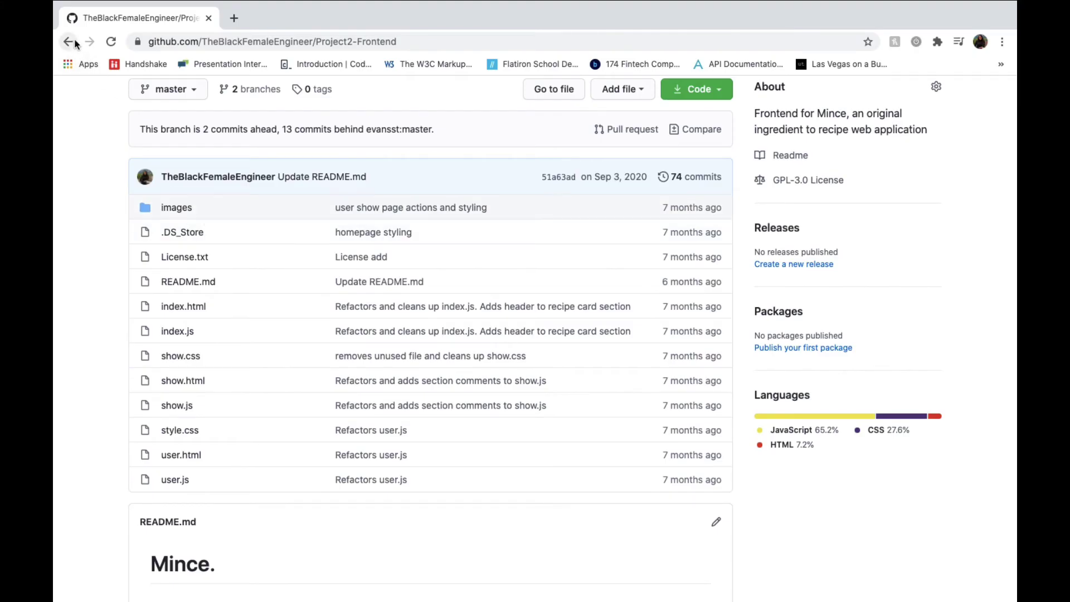
click(68, 42)
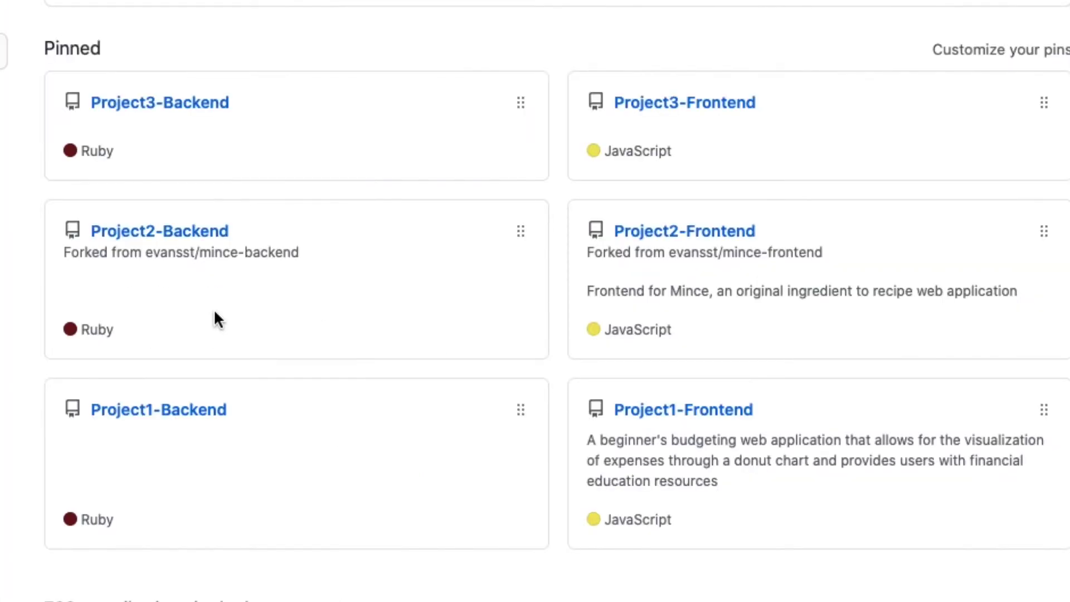
- Open the pinned items editor from the profile and look through the list of repositories available for pinning
scroll(214, 315, down, 1)
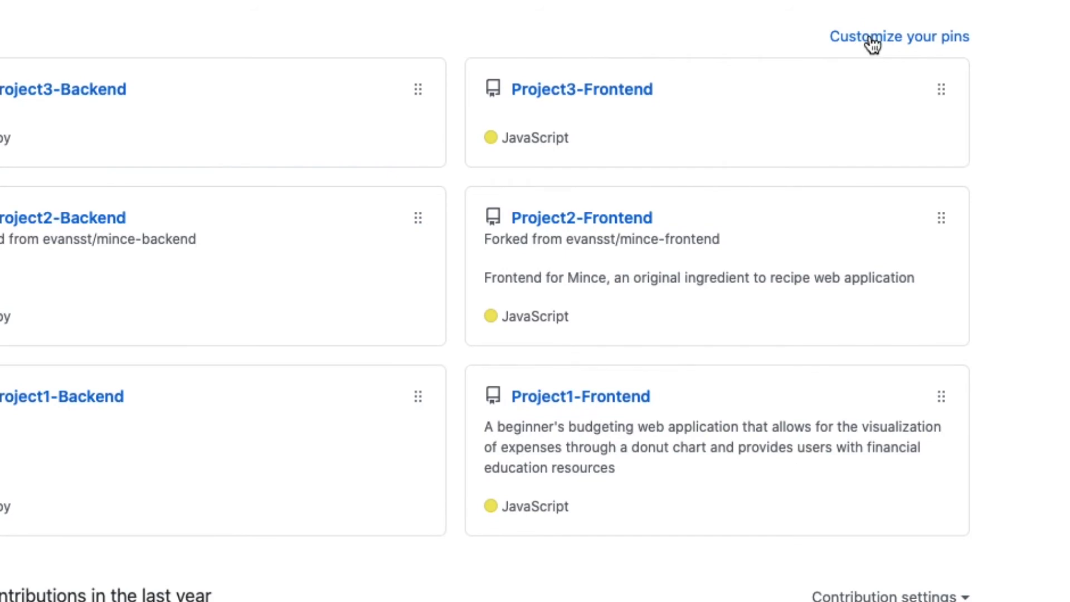
click(873, 41)
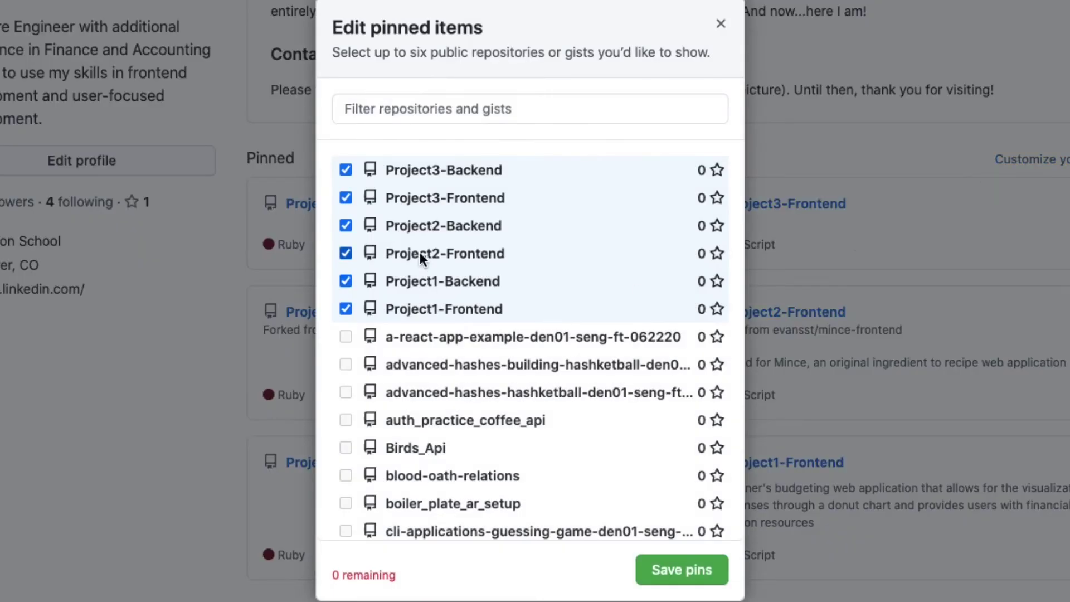
scroll(419, 410, down, 20)
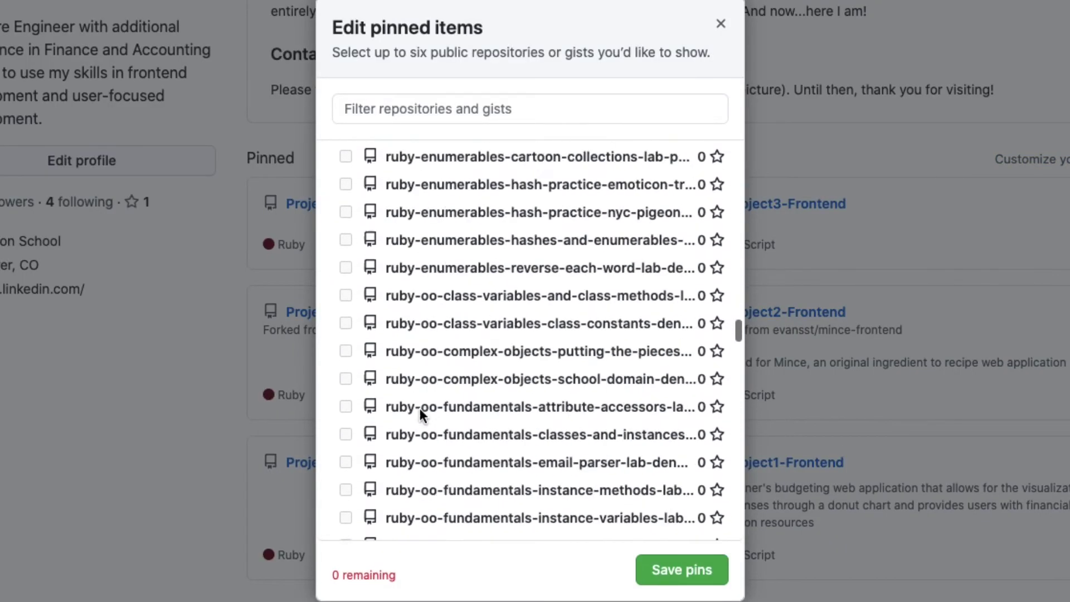
scroll(420, 413, down, 10)
scroll(420, 413, up, 20)
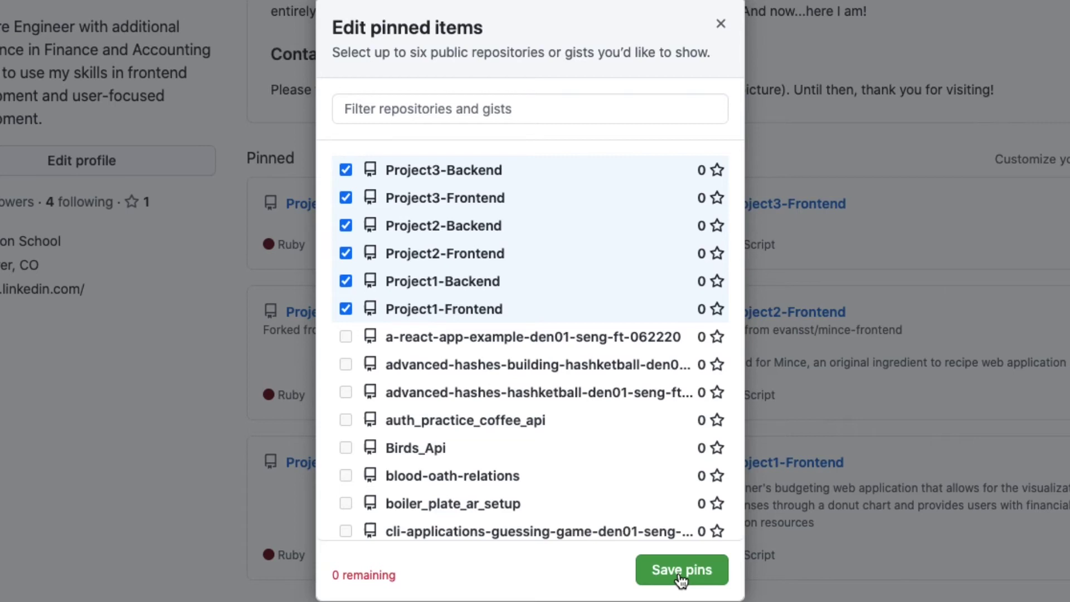
- Deselect and reselect Project1-Backend and Project1-Frontend among the pinned items, and save the pins
click(346, 282)
click(346, 280)
click(346, 308)
click(346, 309)
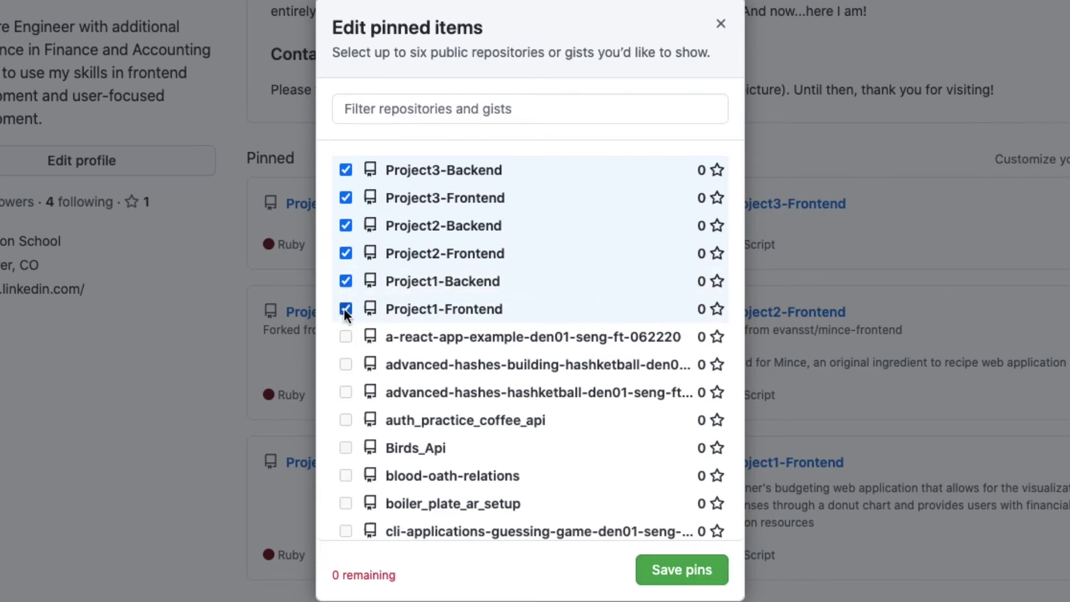
click(683, 570)
- Reorder the pinned repositories so that each project's Frontend card comes before its Backend card
scroll(664, 489, down, 3)
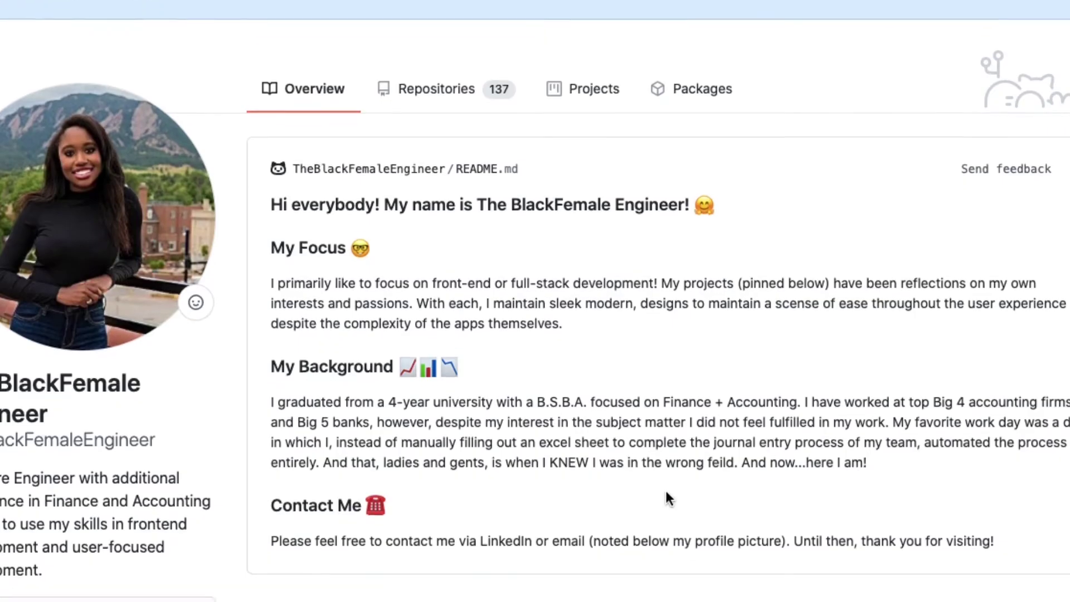
scroll(665, 488, down, 5)
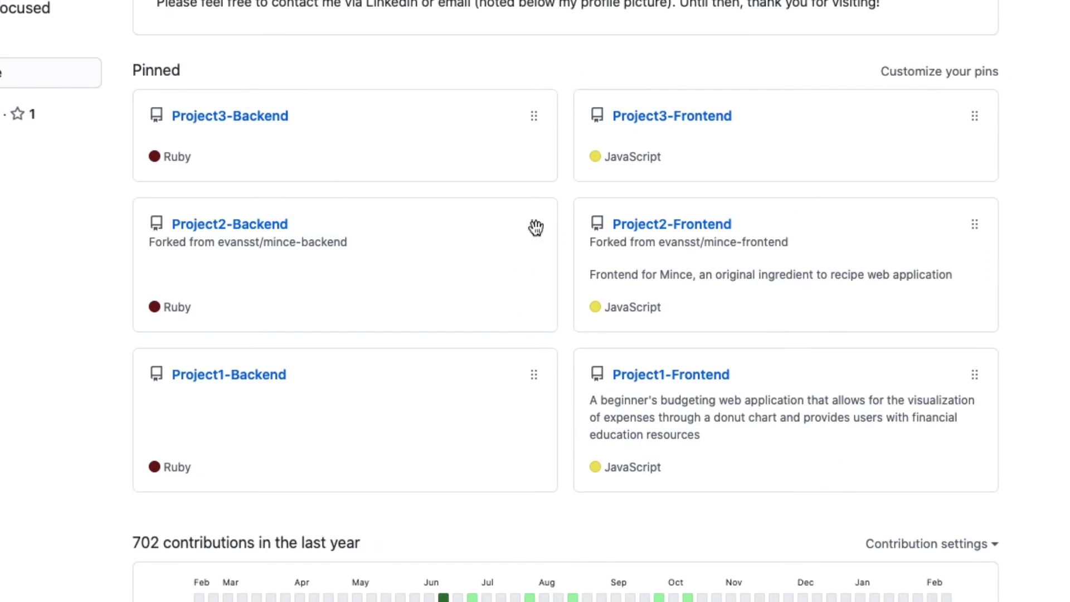
drag(535, 226, 860, 240)
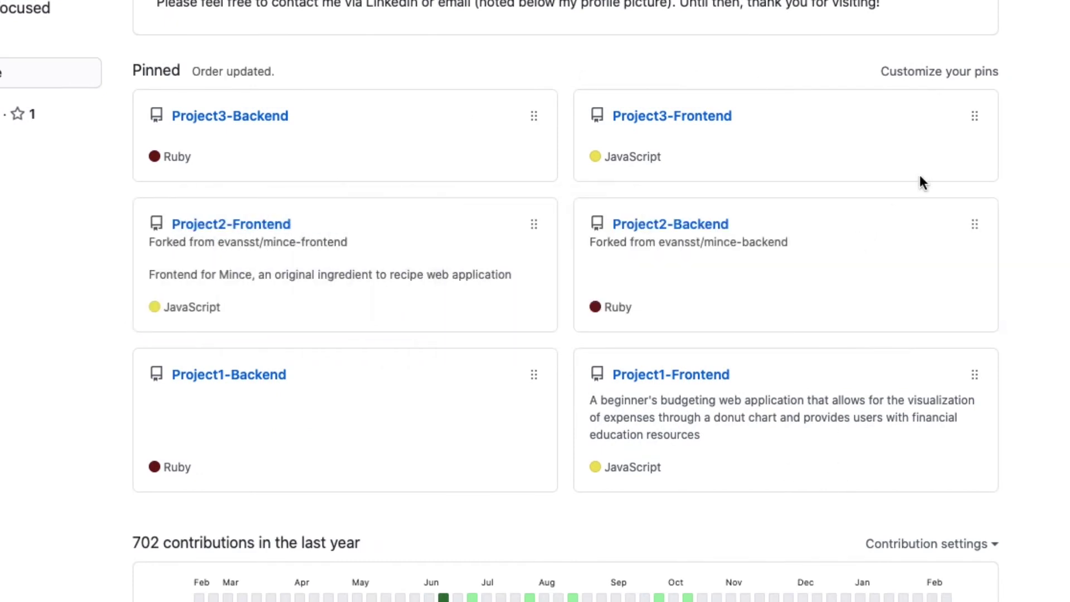
drag(975, 116, 435, 109)
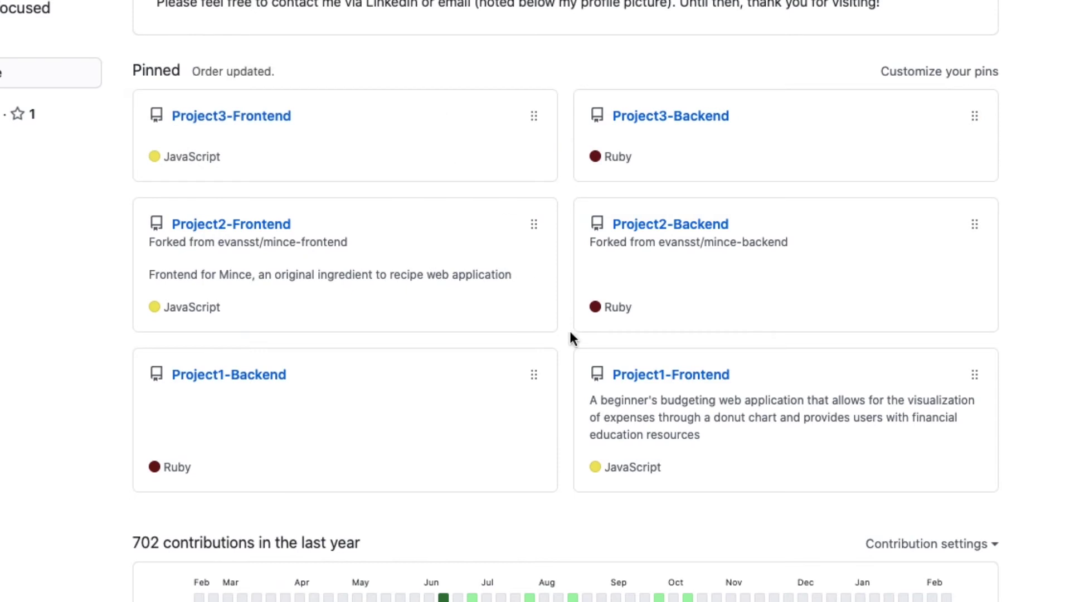
drag(975, 374, 516, 379)
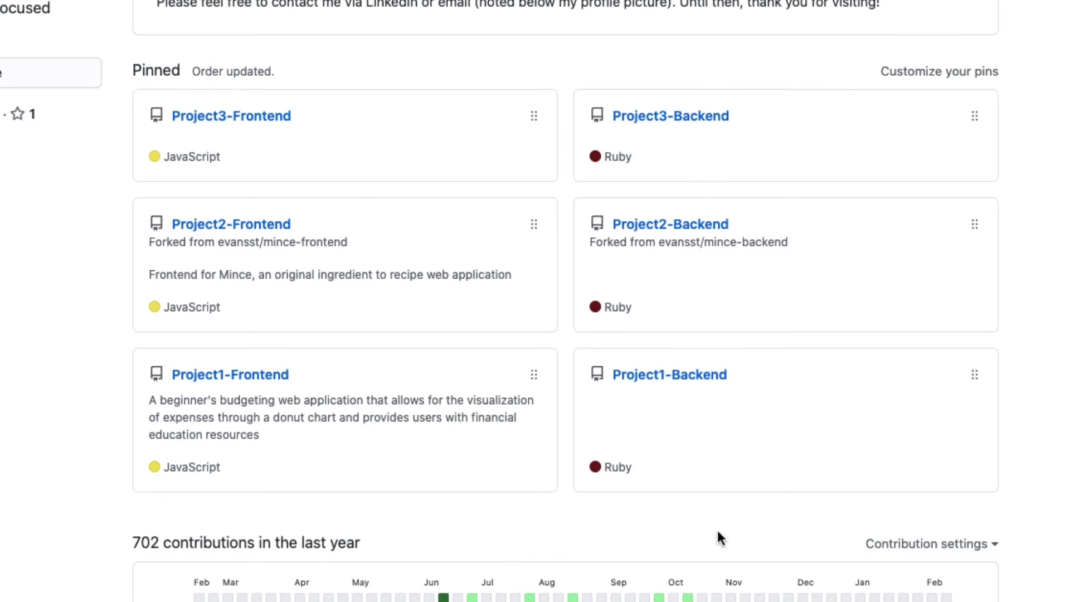
- Move the Frontend cards of all three pinned projects back behind their Backend cards
drag(538, 120, 888, 119)
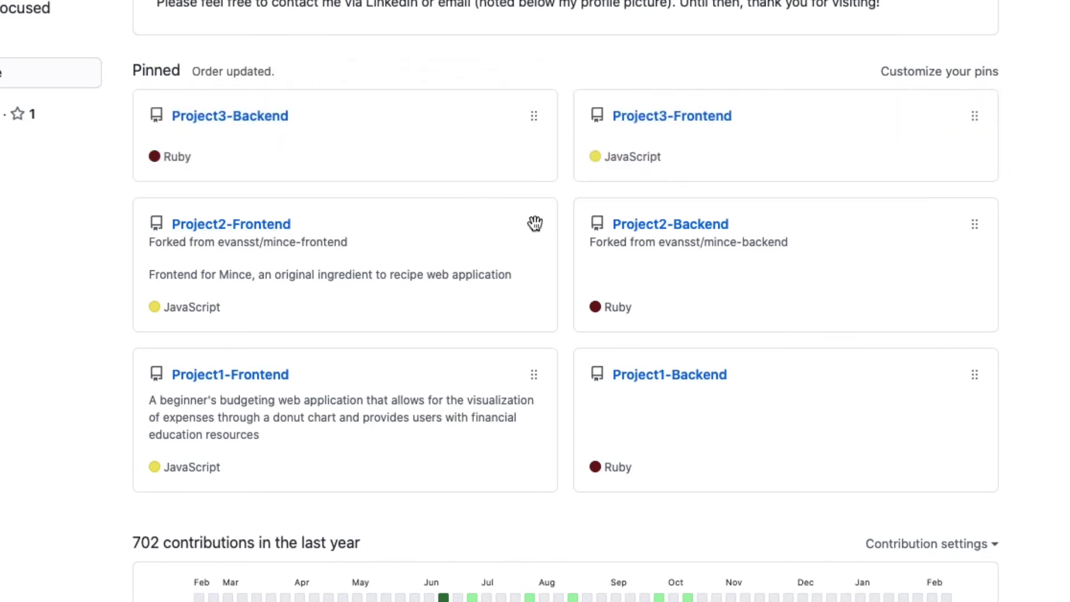
drag(536, 224, 925, 225)
drag(531, 376, 929, 388)
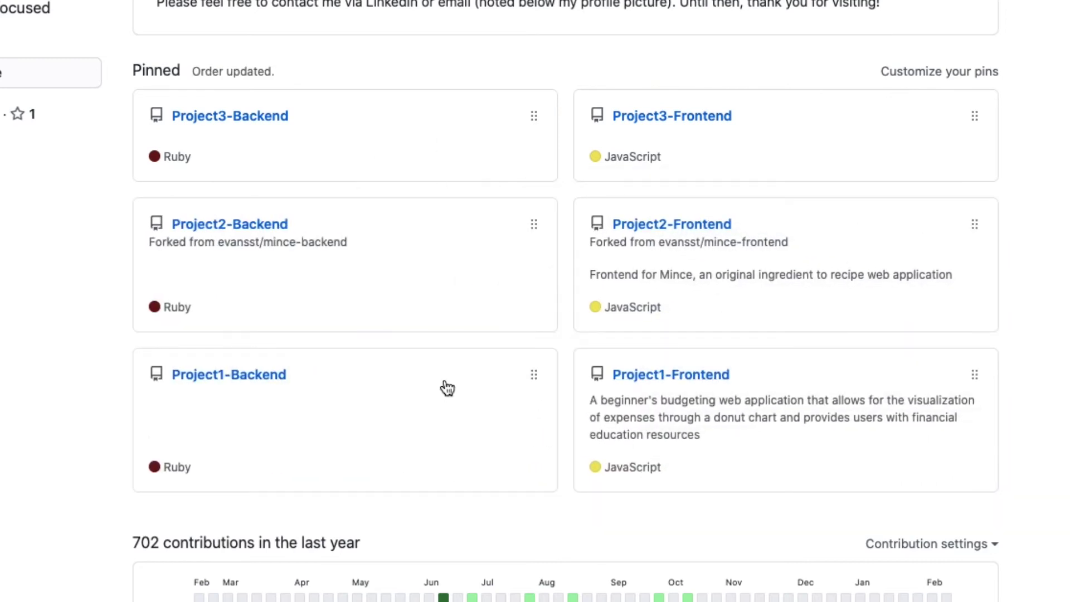
- Examine the profile's contribution graph for the last year, checking individual days from August to October 2020
scroll(446, 387, down, 3)
scroll(443, 387, down, 2)
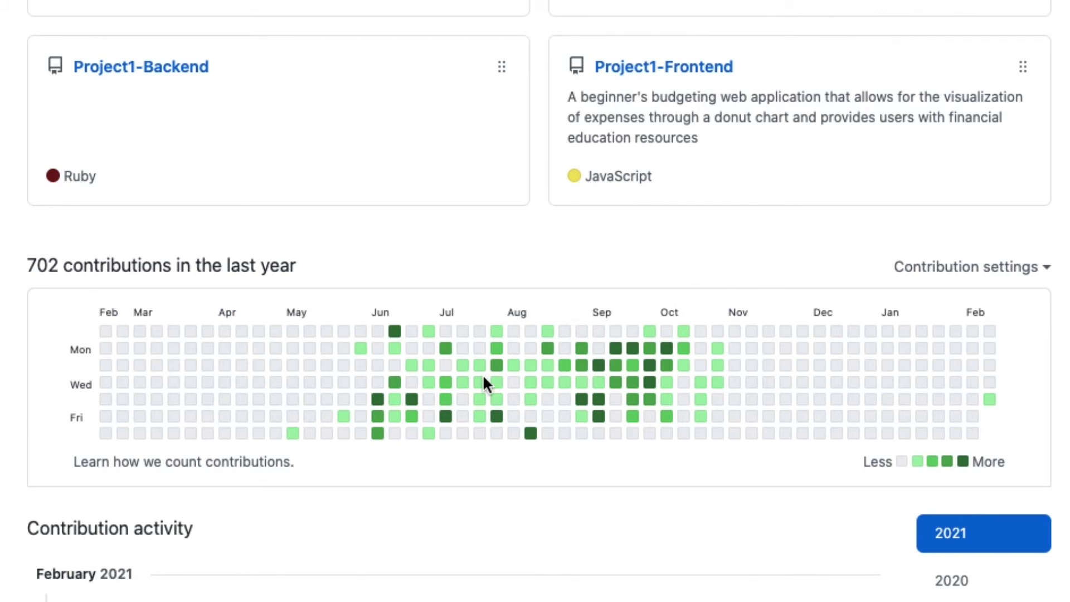
mouse_move(585, 370)
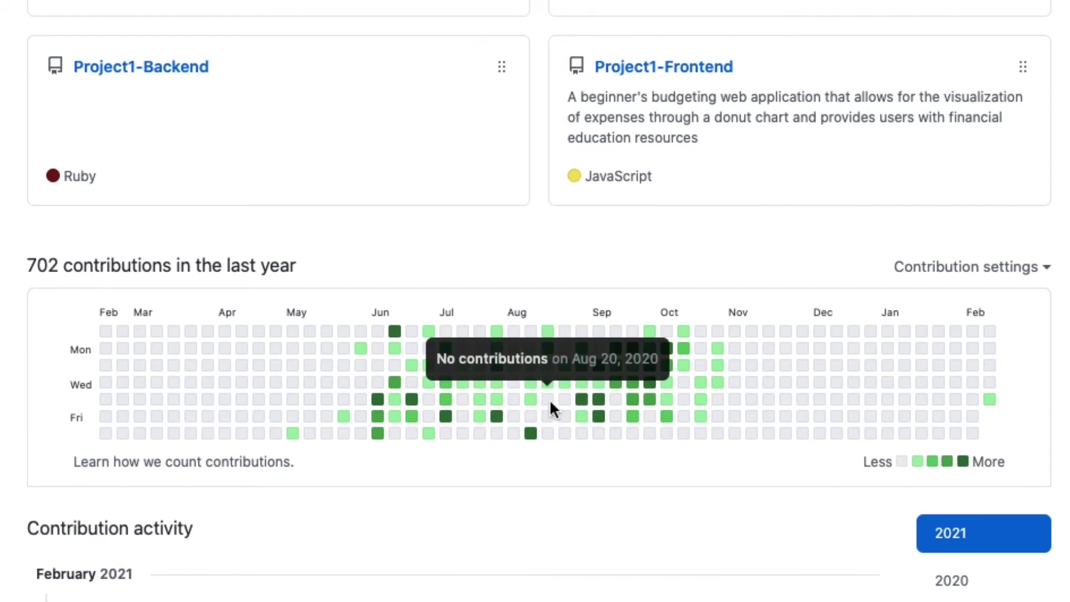
mouse_move(568, 334)
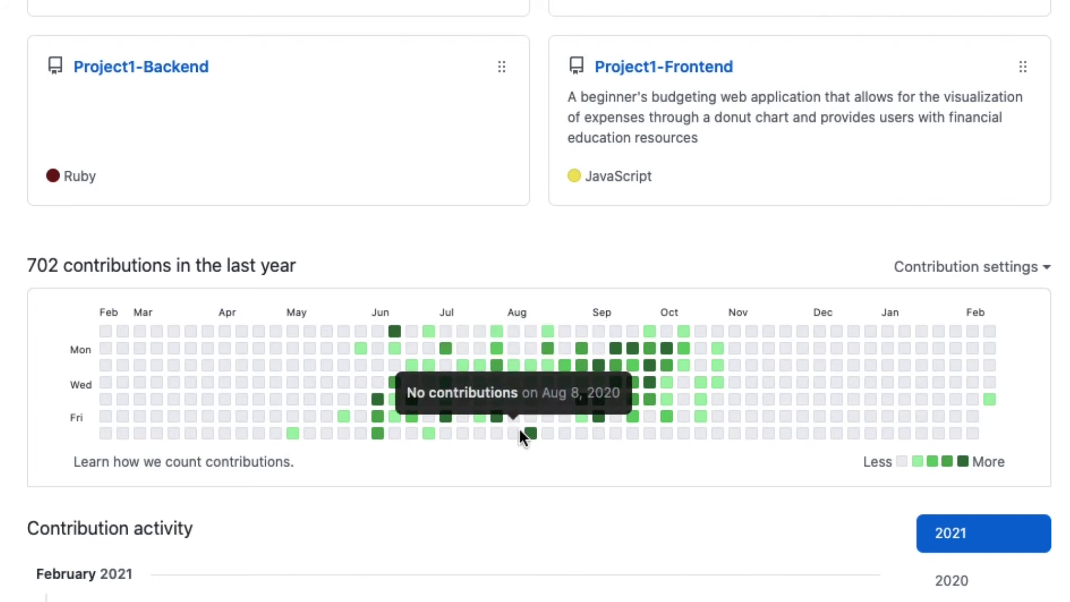
mouse_move(532, 399)
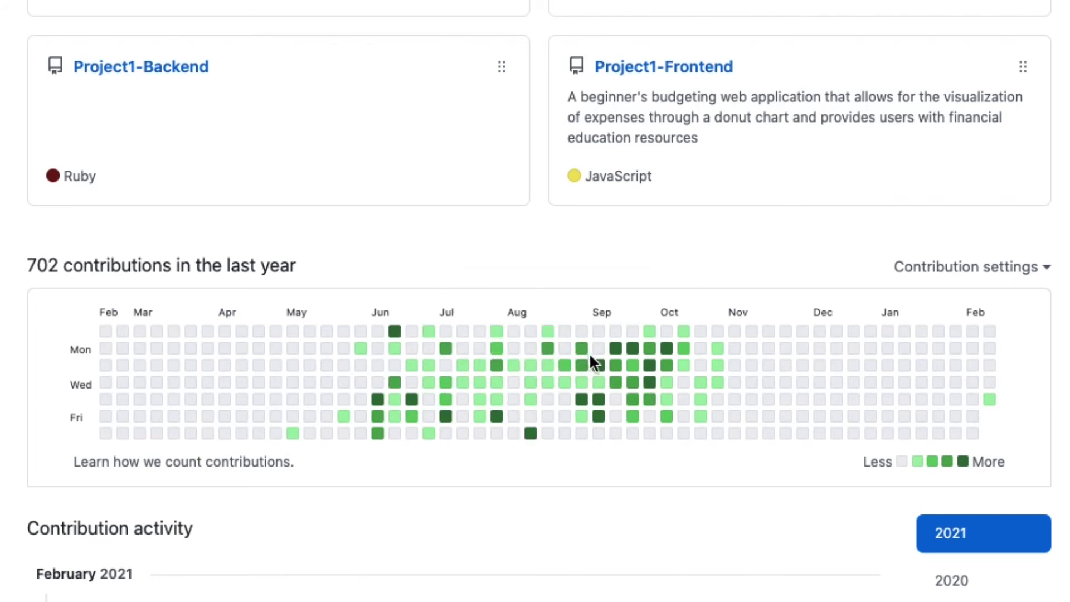
mouse_move(616, 362)
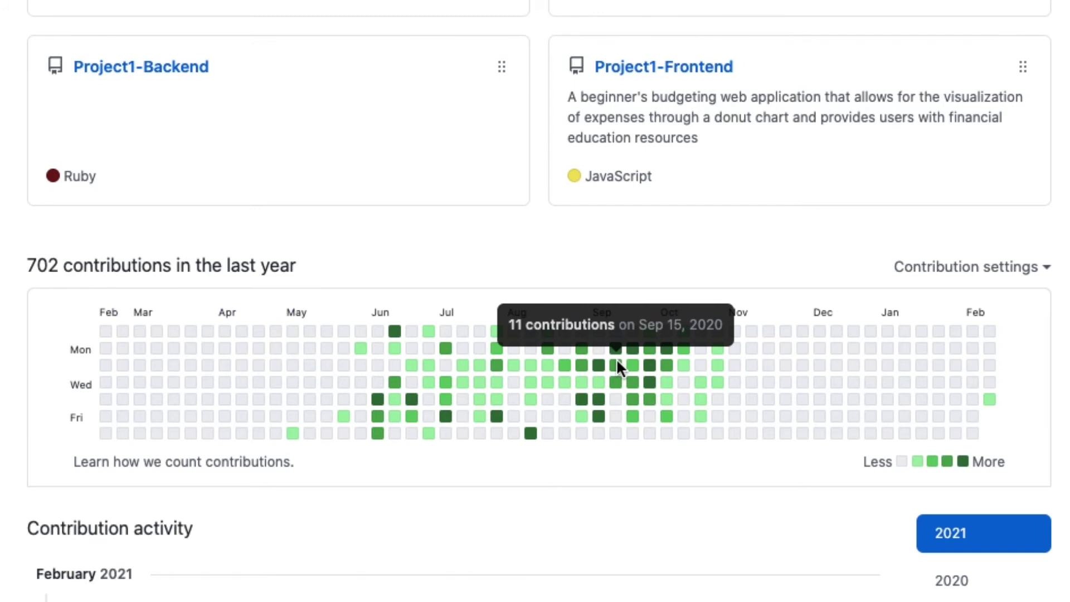
mouse_move(613, 385)
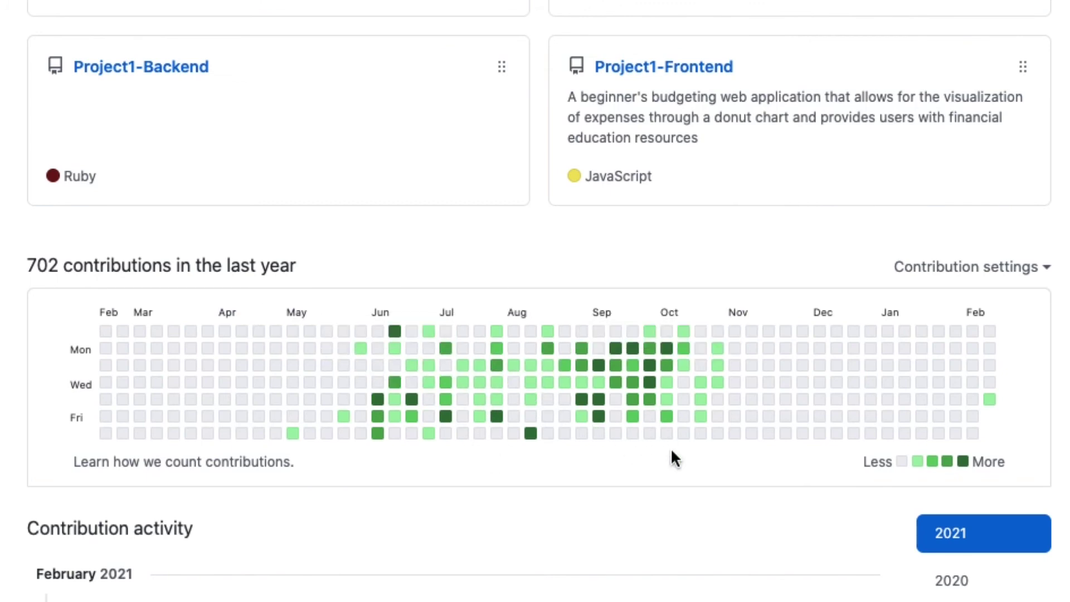
scroll(670, 447, down, 1)
scroll(673, 453, up, 2)
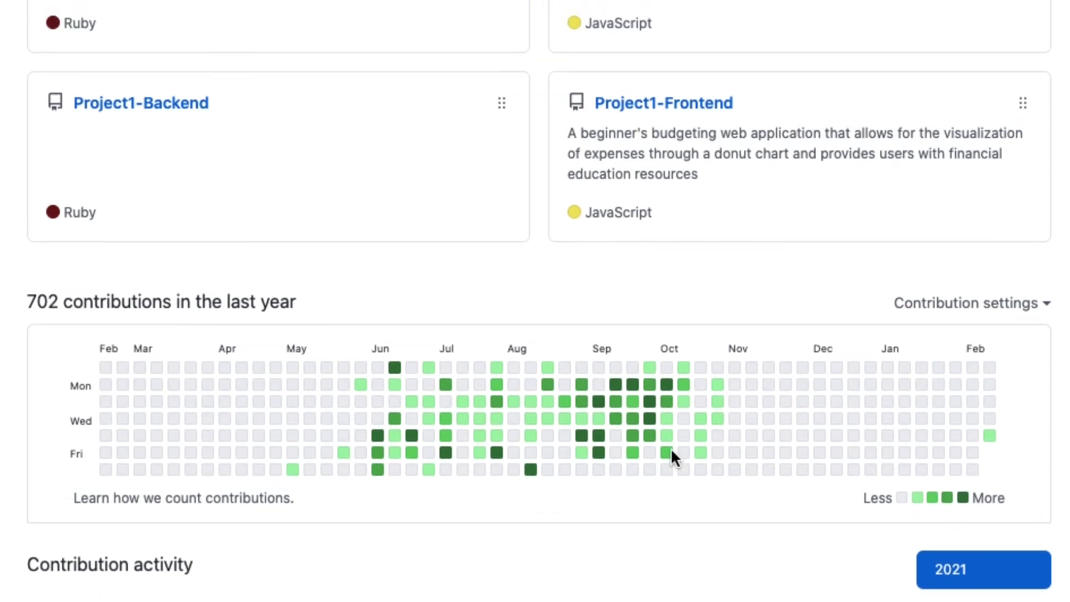
mouse_move(672, 452)
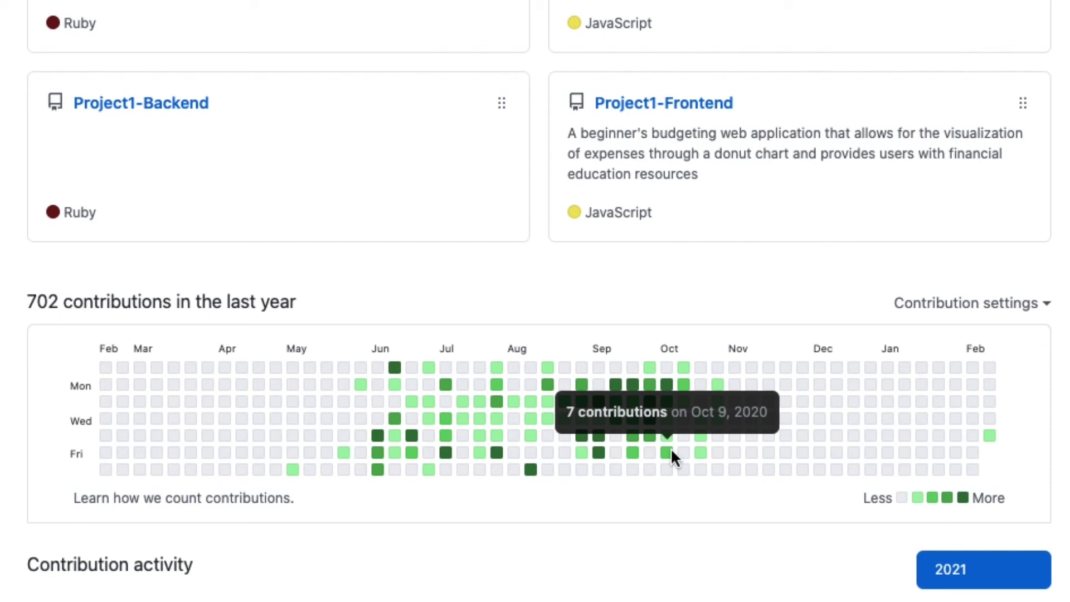